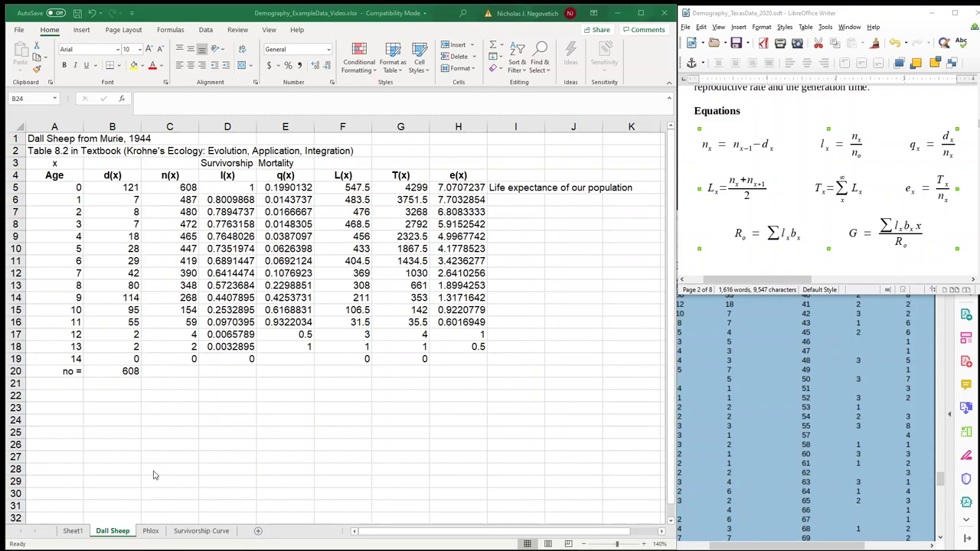
Copy the l(x) column D4:D19 from the Dall Sheep sheet and paste it as values at B3 of the Survivorship Curve sheet.
left_click(198, 539)
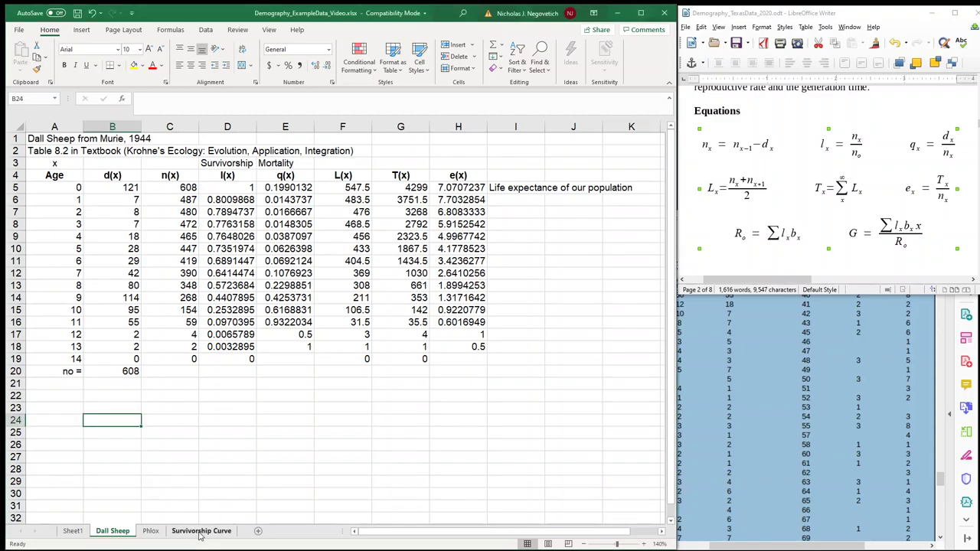
left_click(198, 531)
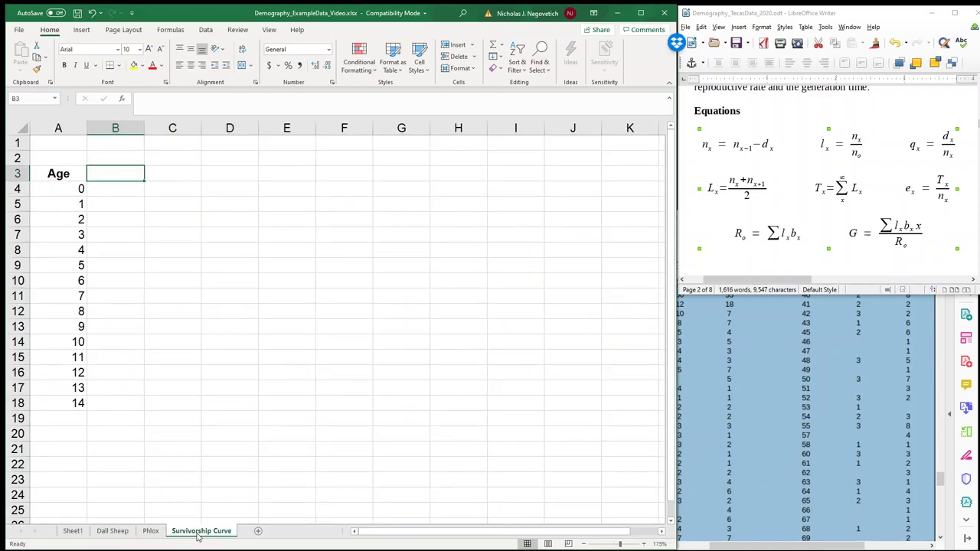
left_click(112, 531)
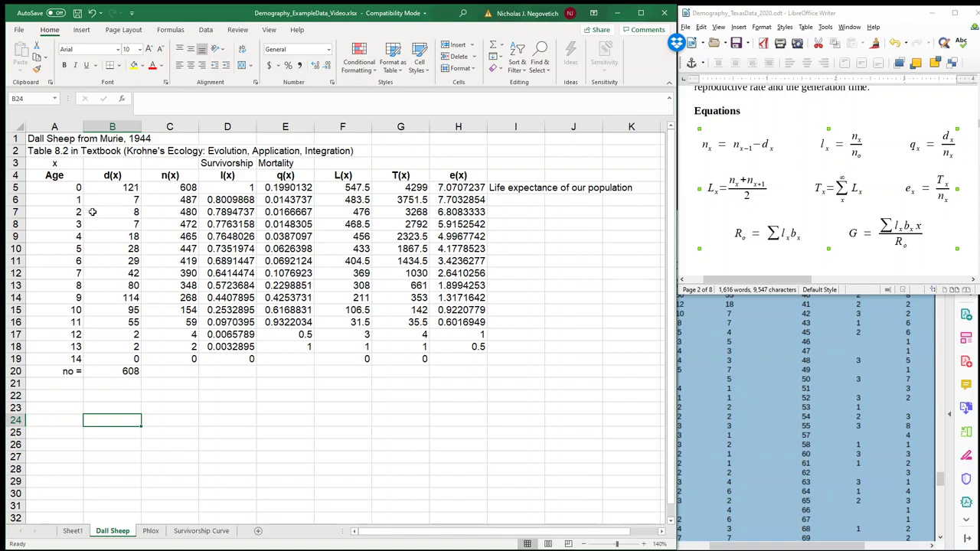
left_click_drag(227, 176, 224, 359)
key("ctrl+c")
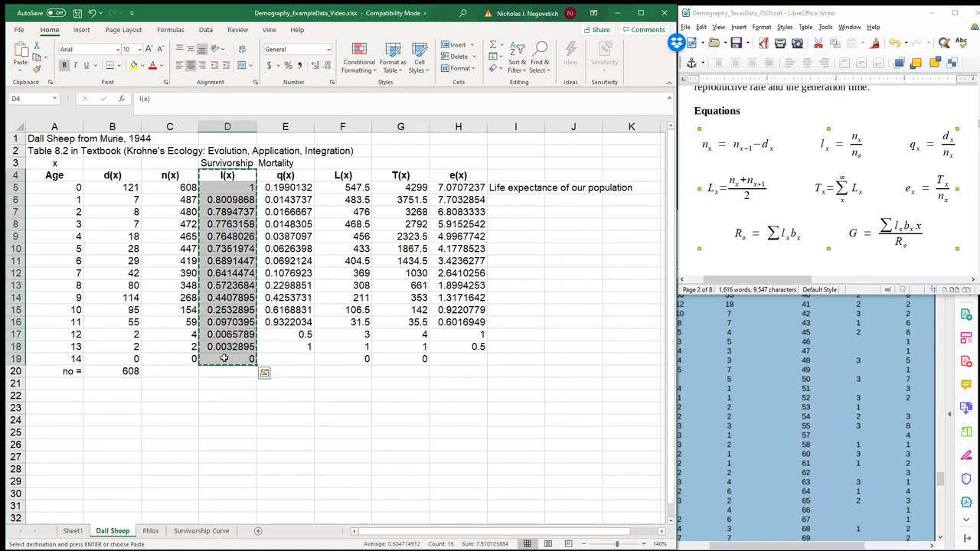
left_click(199, 528)
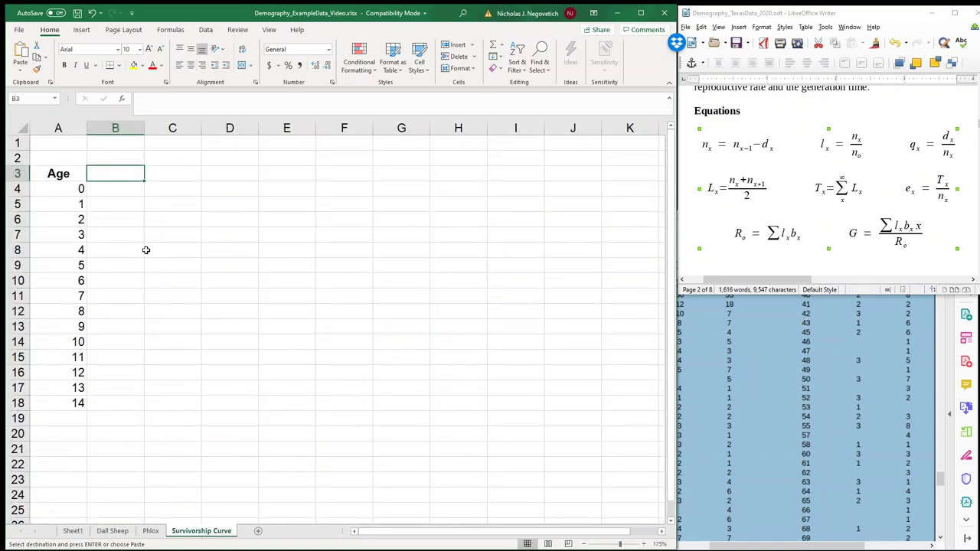
right_click(121, 174)
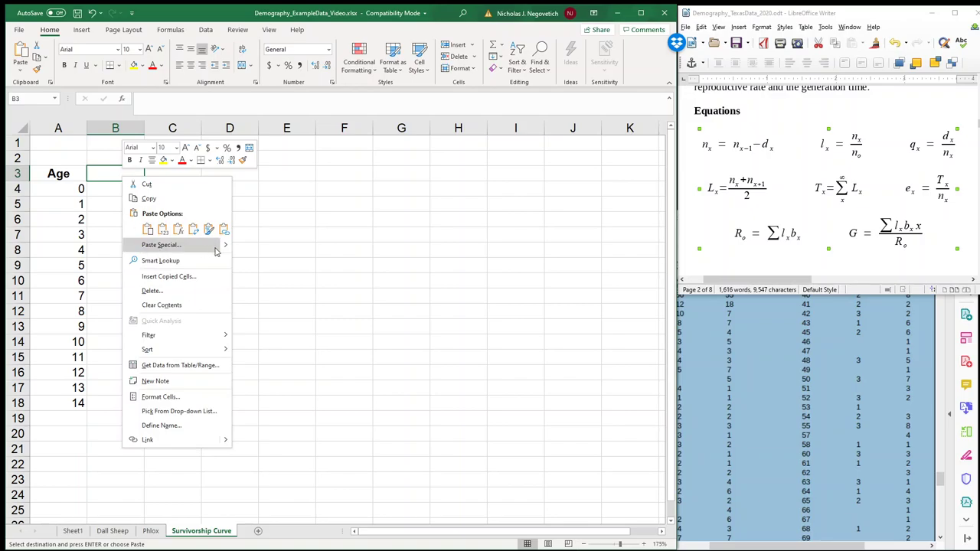
mouse_move(225, 249)
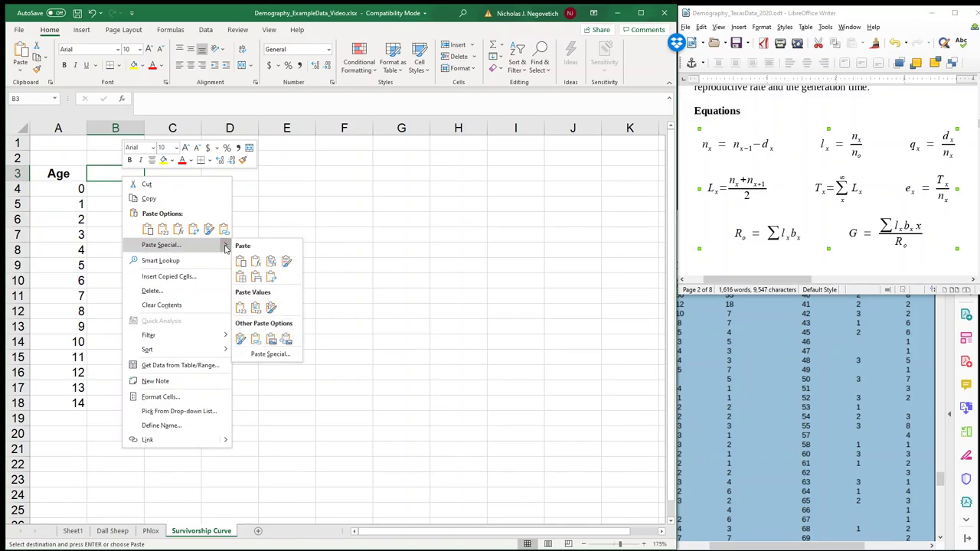
left_click(240, 309)
left_click(240, 309)
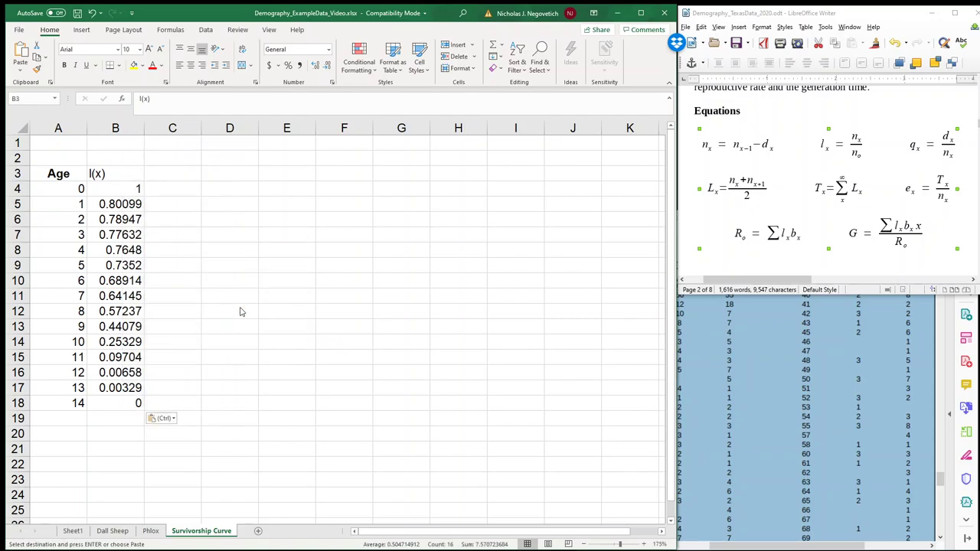
left_click(129, 338)
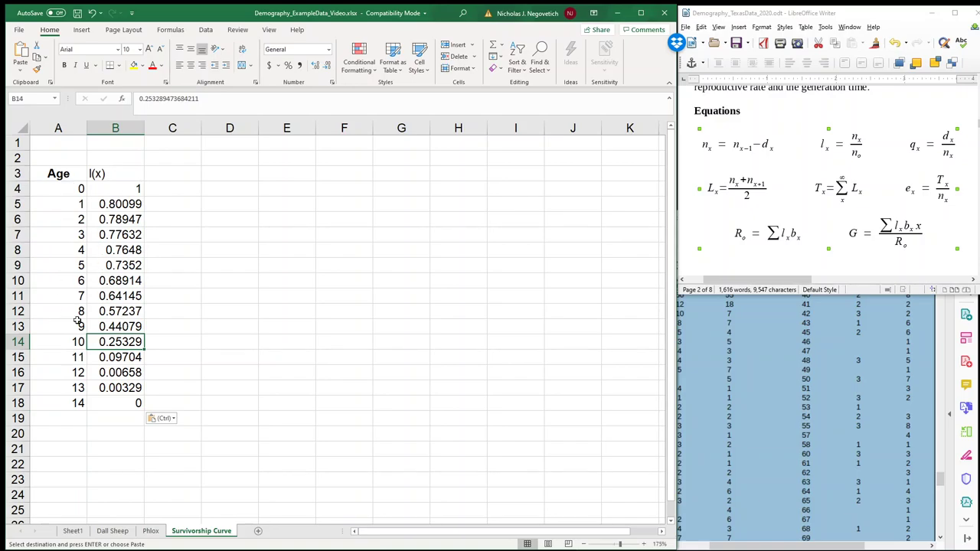
right_click(112, 188)
right_click(103, 175)
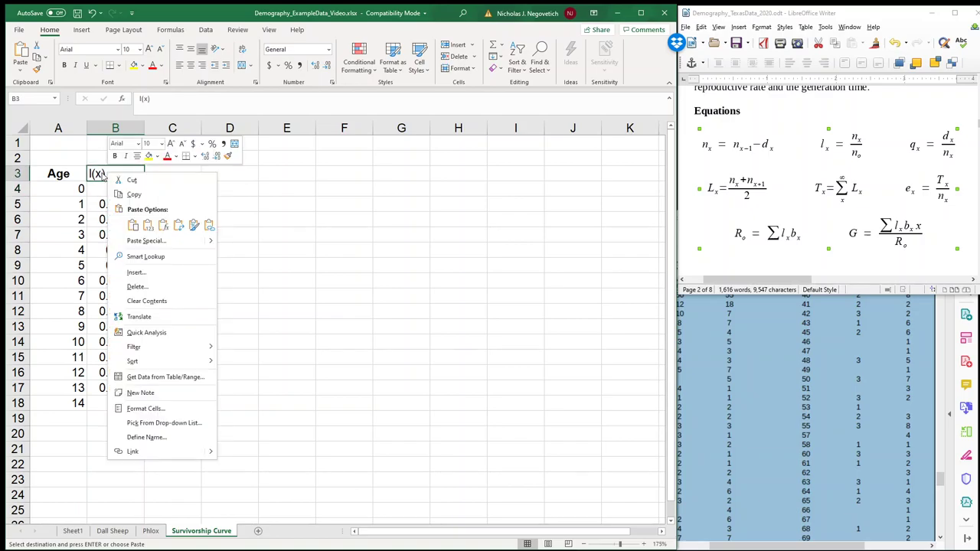
mouse_move(212, 242)
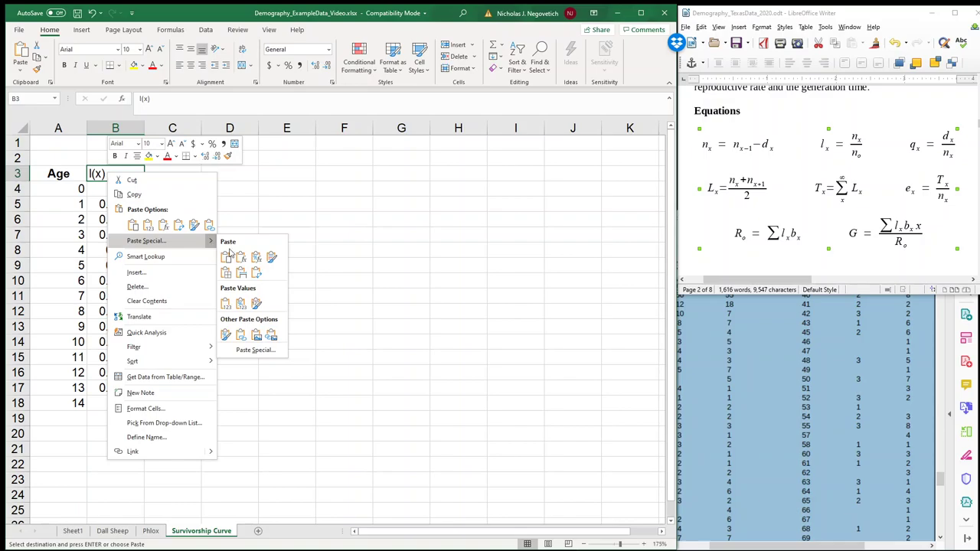
left_click(225, 304)
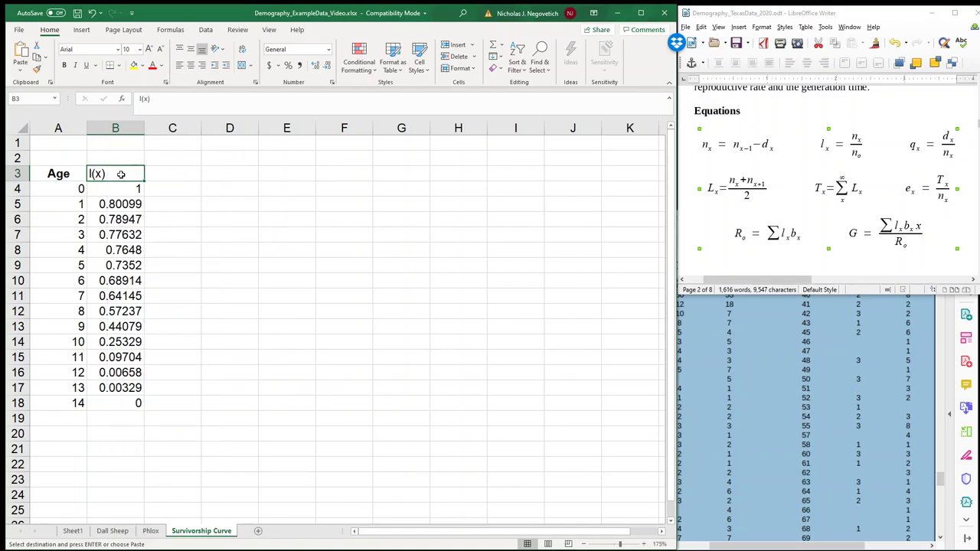
left_click(117, 202)
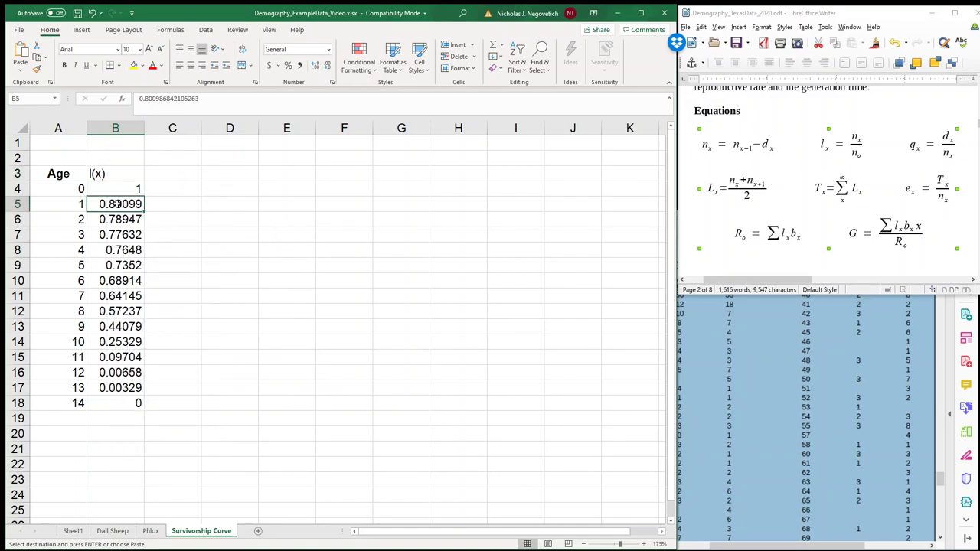
Enter the species headings Dall Sheep in B2 and Phlox in C2.
left_click(109, 159)
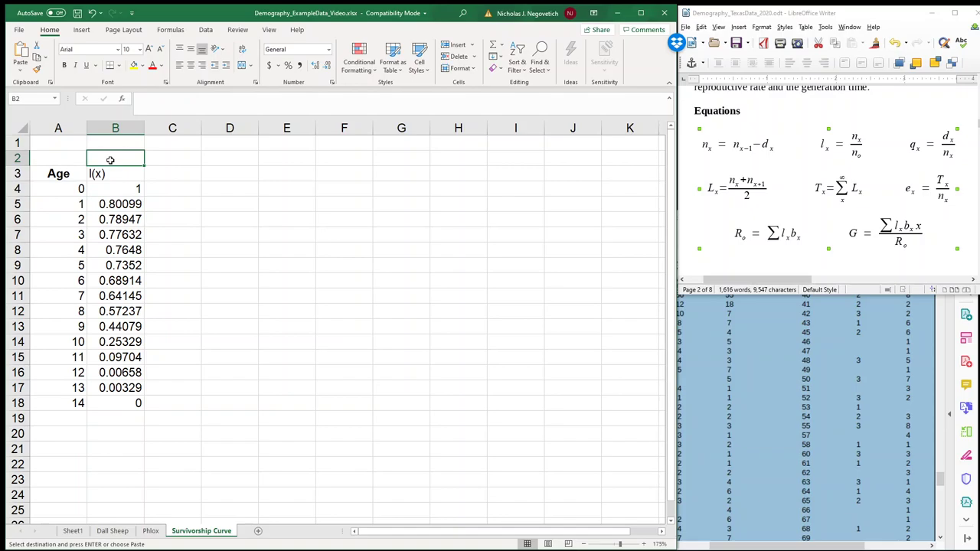
type("Dall Sheep")
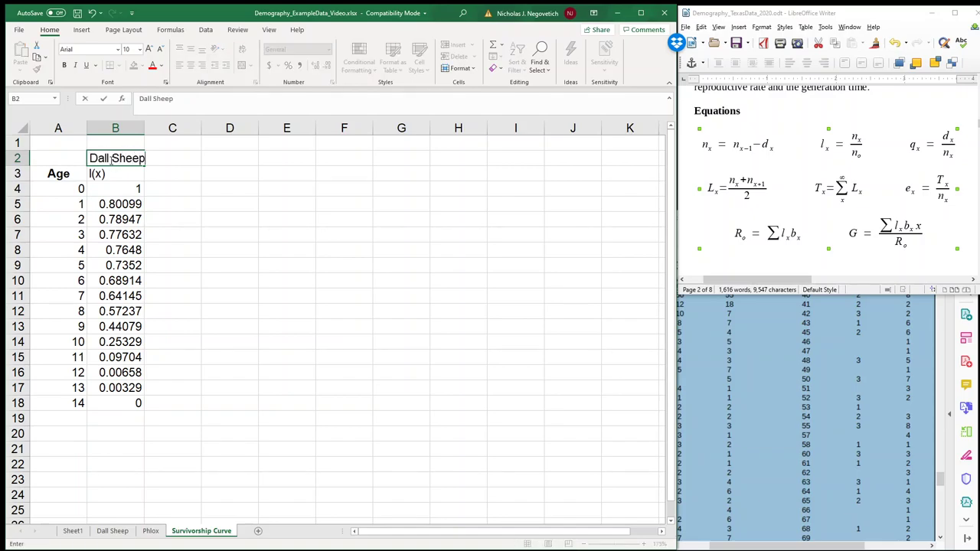
key("Tab")
type("Phlox")
key("Return")
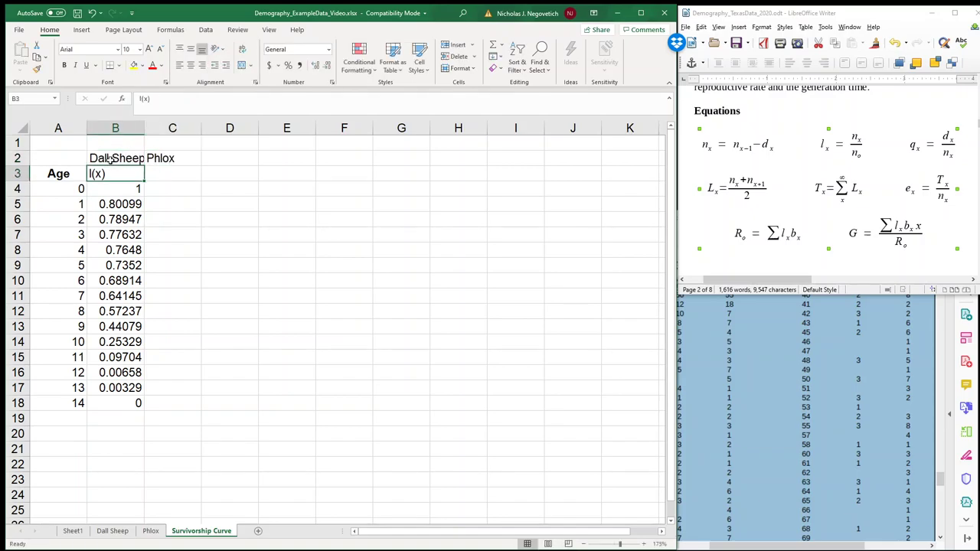
Copy the l(x) column E4:E14 from the Phlox sheet and paste it as values at C3 of the Survivorship Curve sheet.
left_click(150, 530)
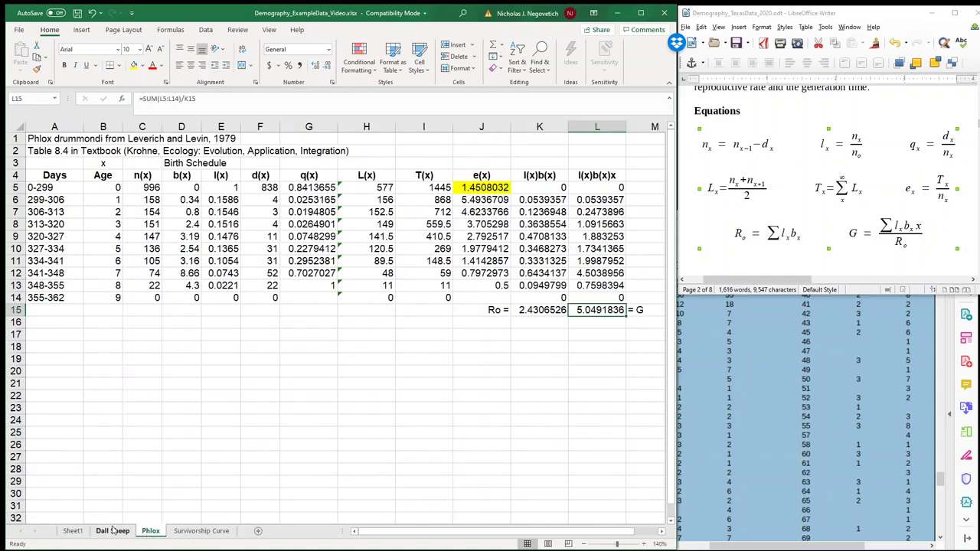
left_click_drag(220, 176, 226, 298)
key("ctrl+c")
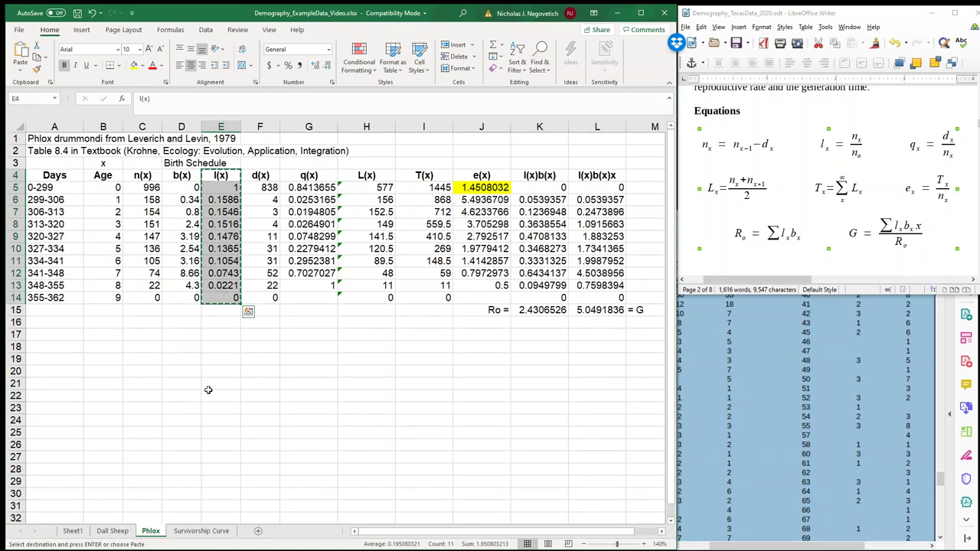
left_click(196, 531)
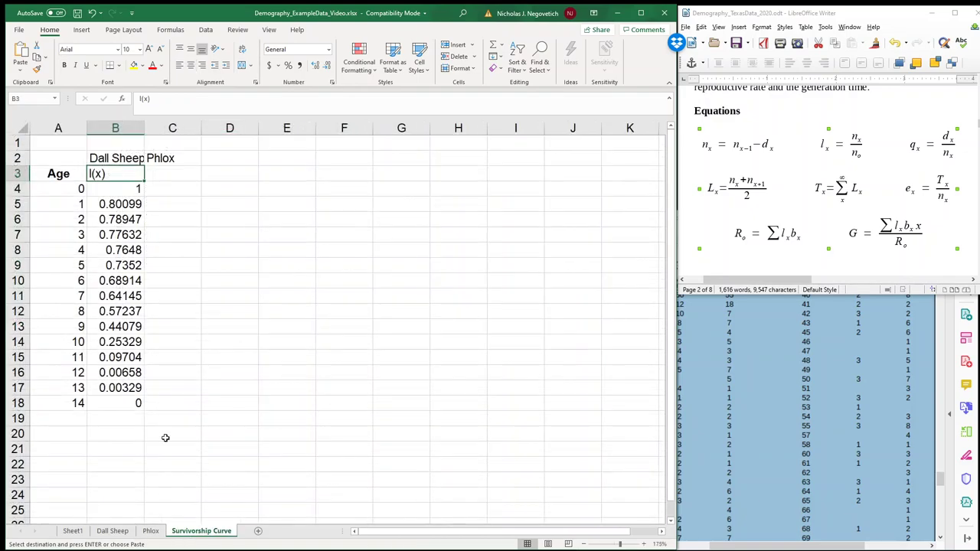
left_click(166, 177)
right_click(167, 177)
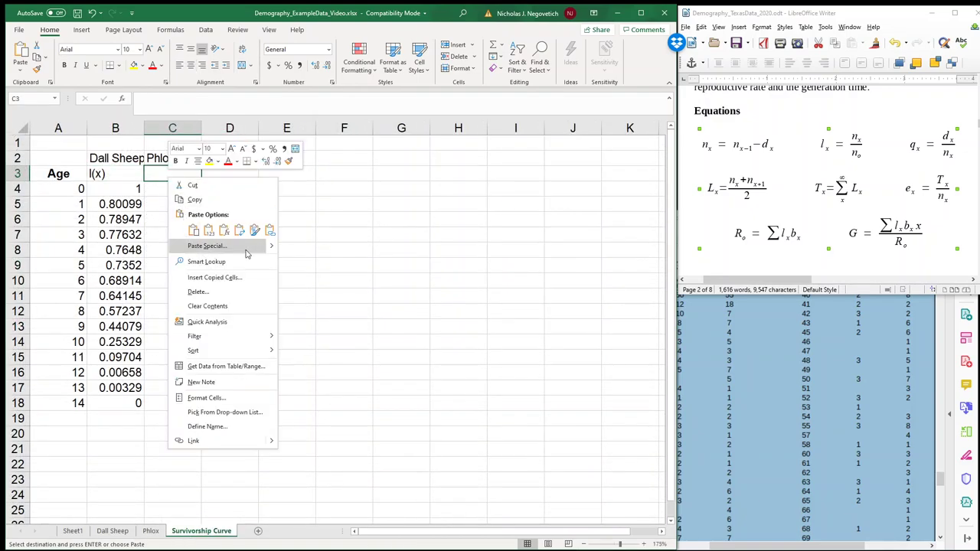
left_click(215, 248)
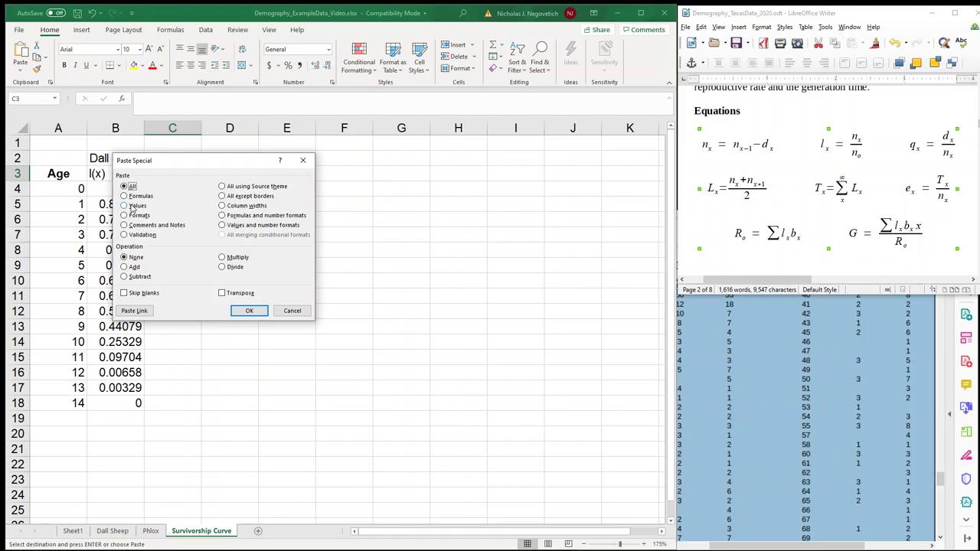
left_click(124, 205)
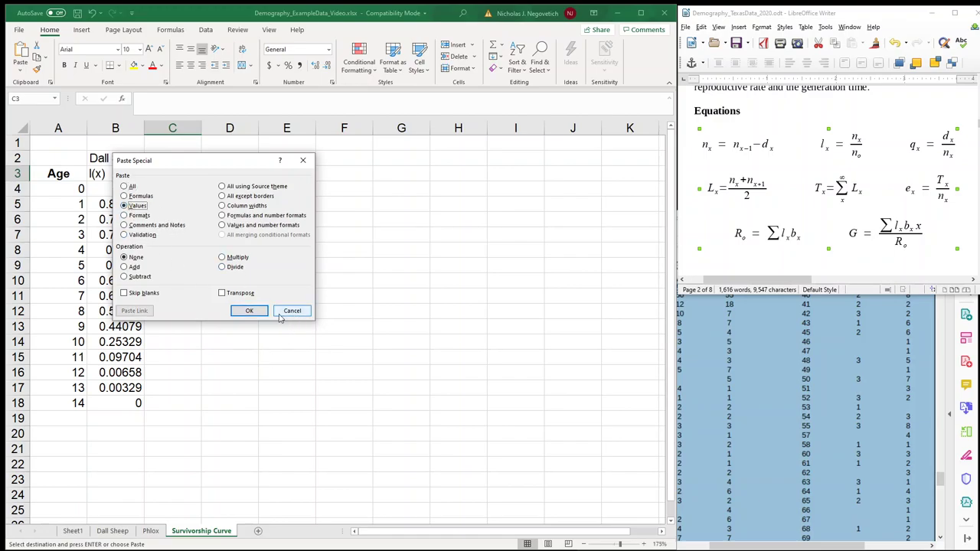
left_click(250, 310)
right_click(173, 176)
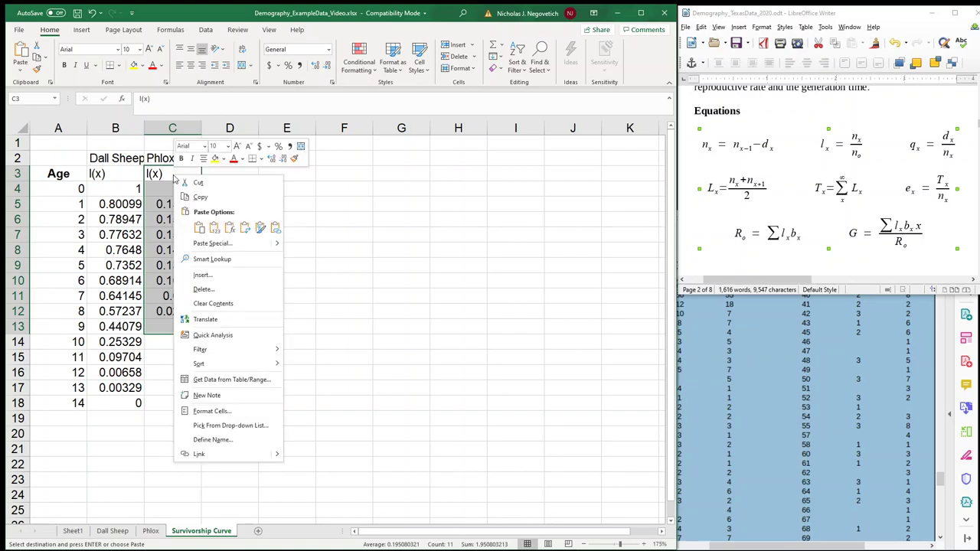
mouse_move(275, 245)
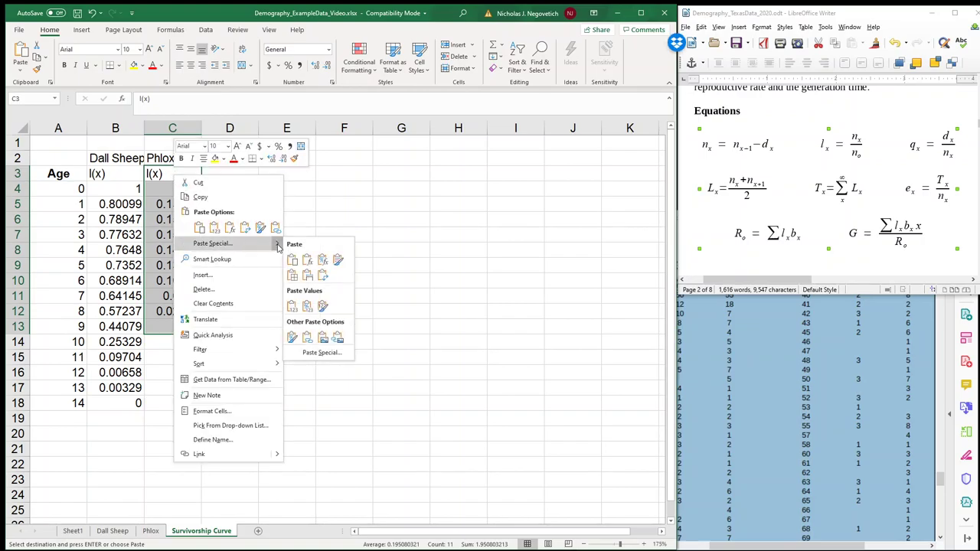
left_click(321, 352)
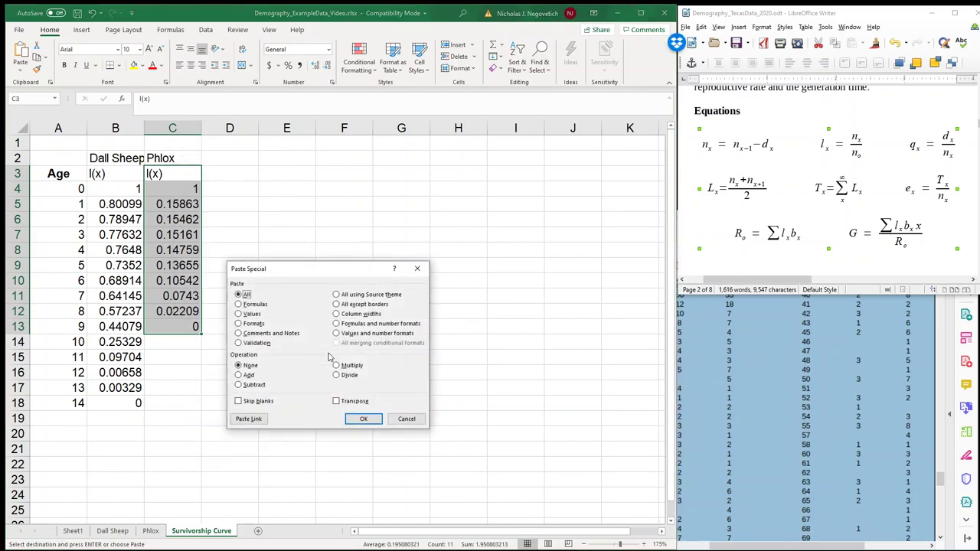
left_click(406, 419)
left_click(172, 219)
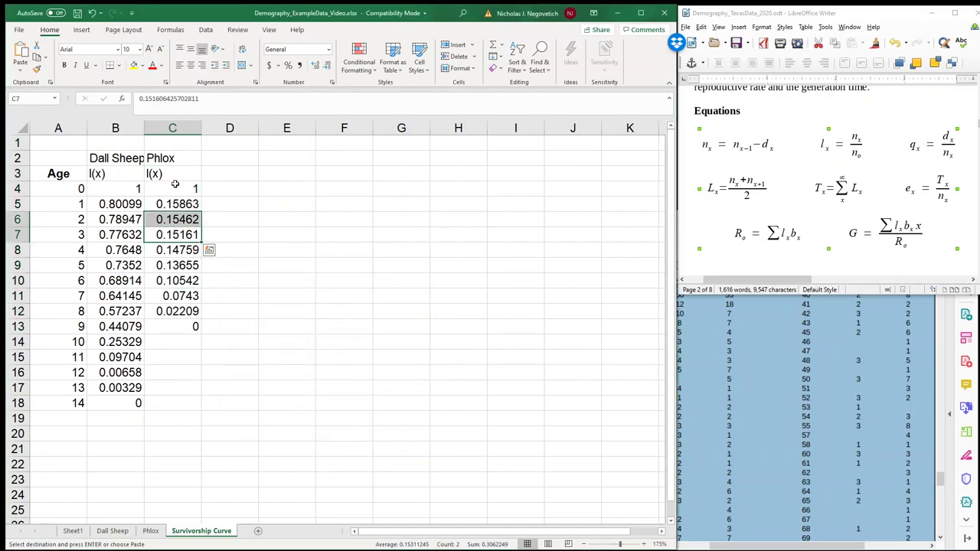
left_click(173, 174)
right_click(176, 176)
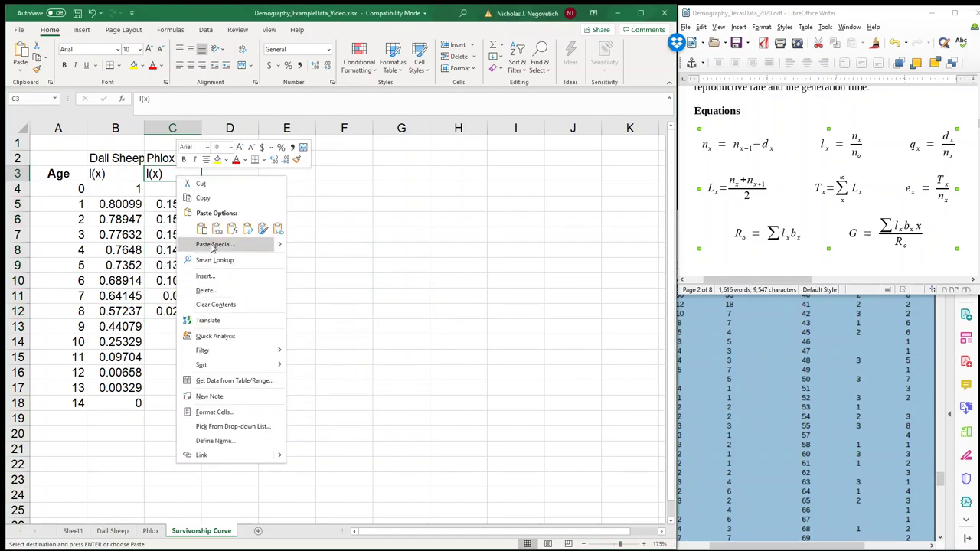
left_click(214, 244)
left_click(123, 206)
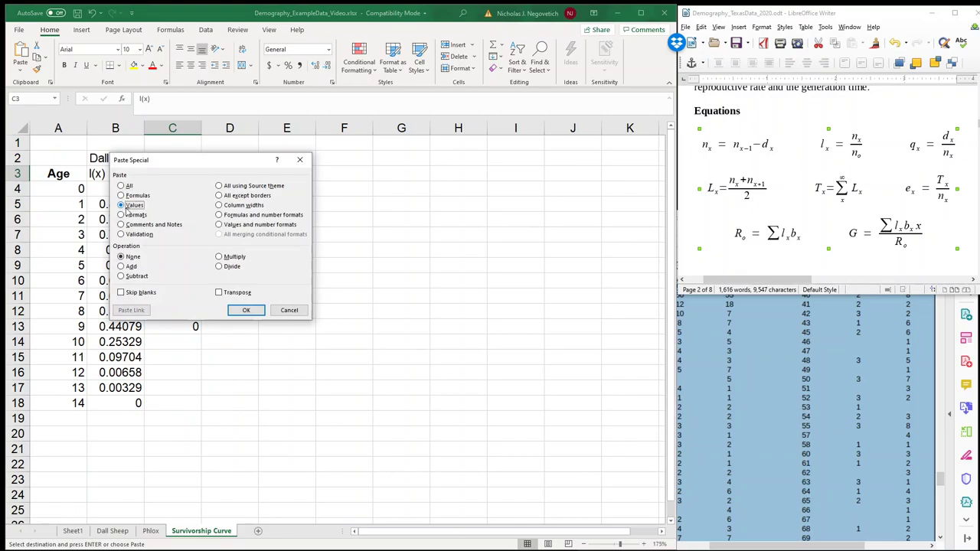
left_click(300, 313)
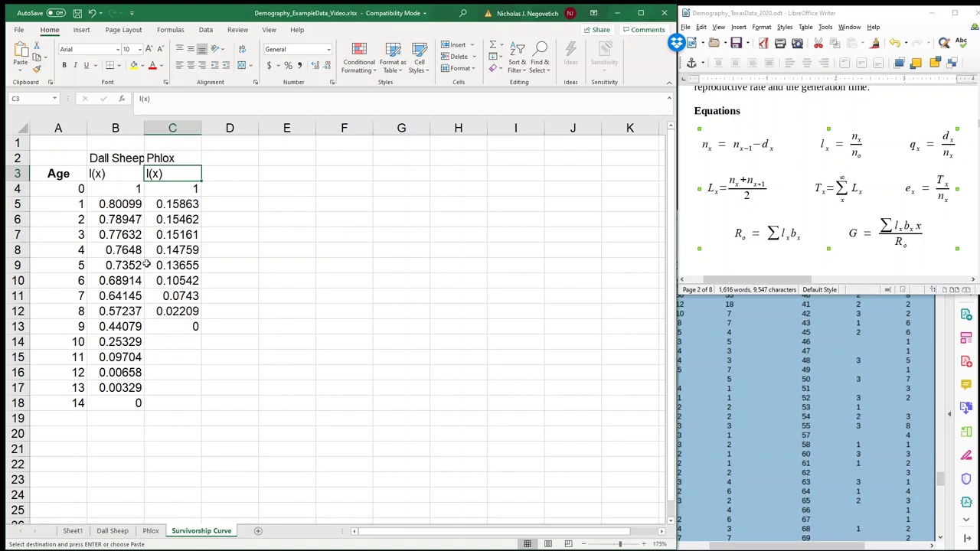
Enter the column heading log l(x) in both D3 and E3.
left_click(242, 176)
type("log (lx")
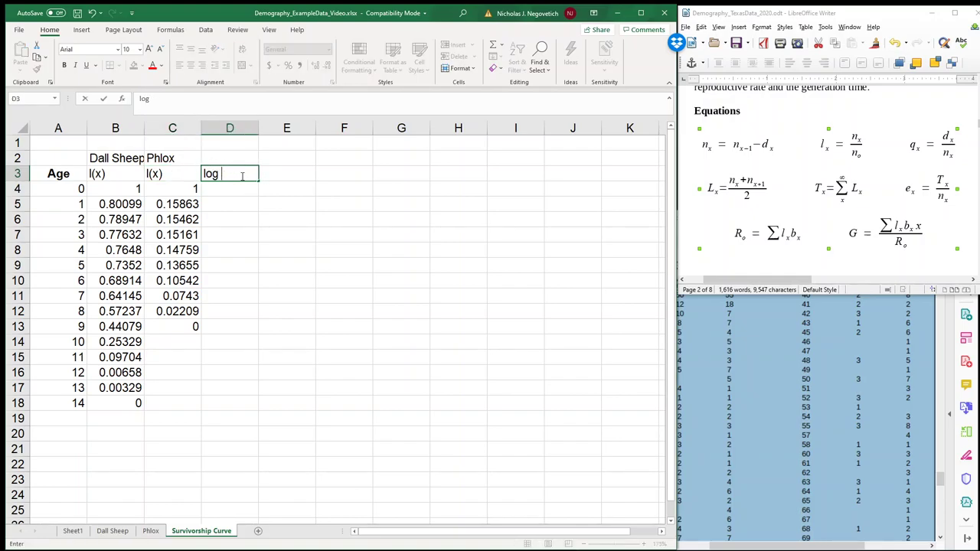
key("Tab")
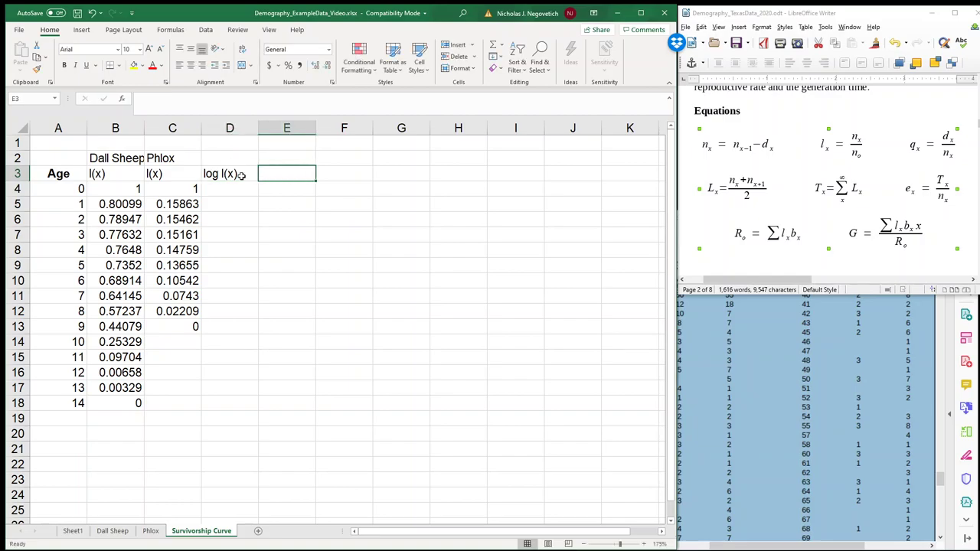
type("log (")
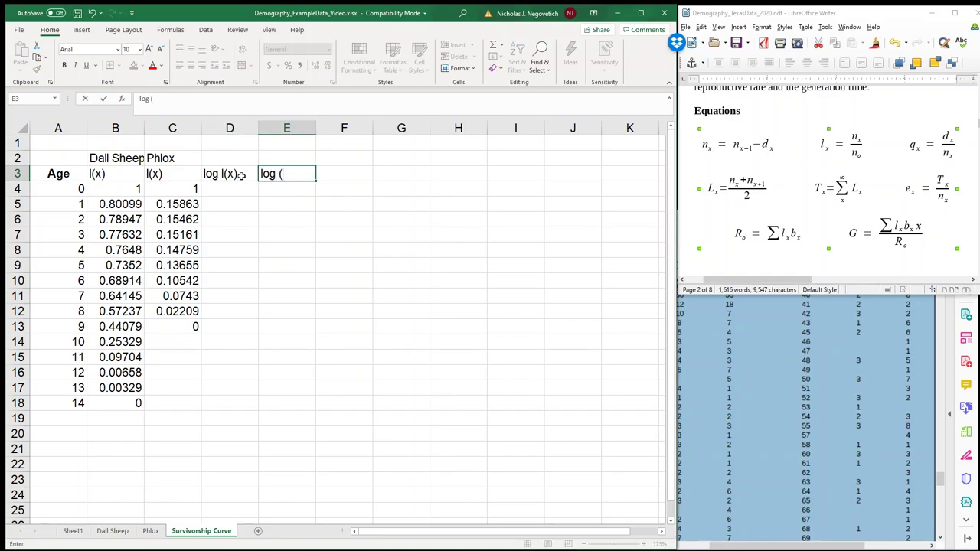
key("BackSpace")
key("BackSpace")
left_click(257, 191)
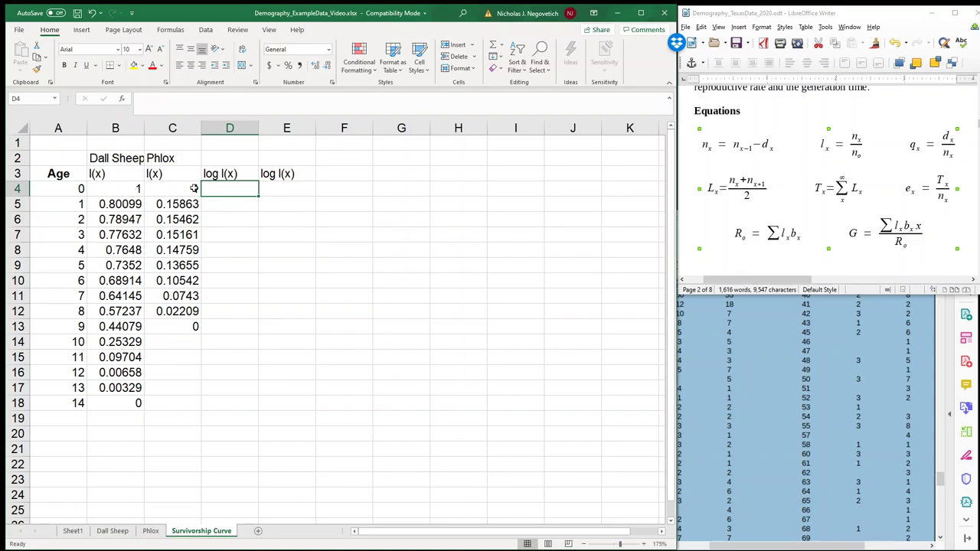
Enter the species headings Dall in D2 and Phlox in E2 above the log l(x) columns.
left_click(230, 173)
left_click(231, 158)
type("Dall")
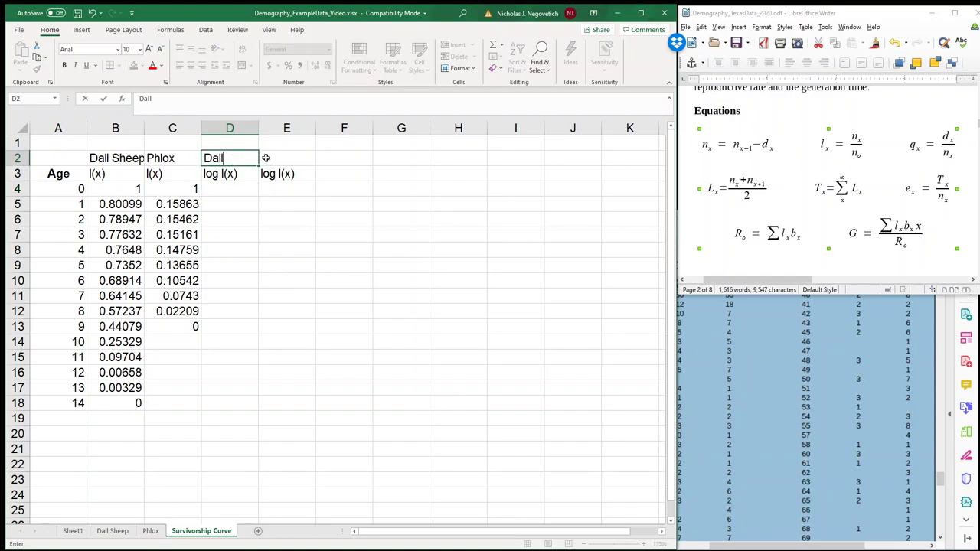
left_click(274, 157)
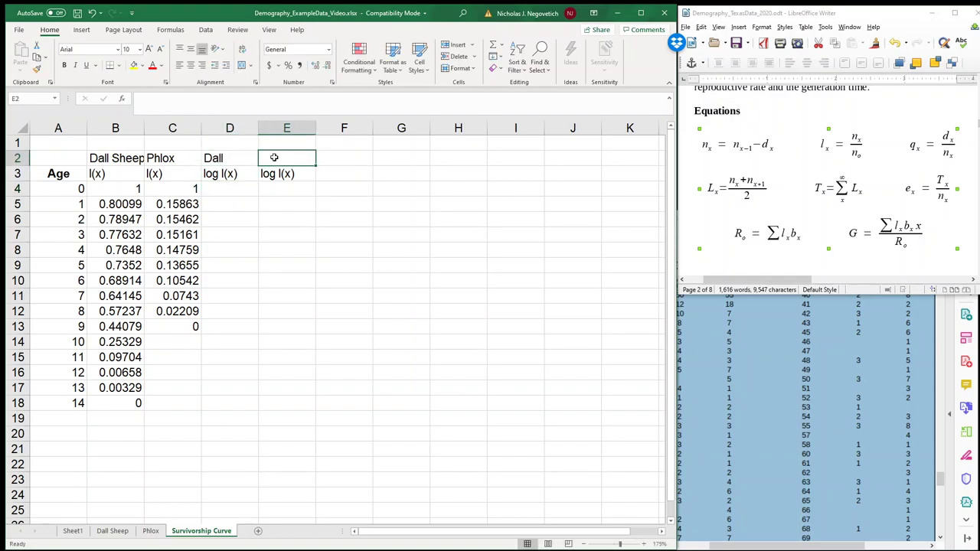
type("Phlox")
left_click(262, 169)
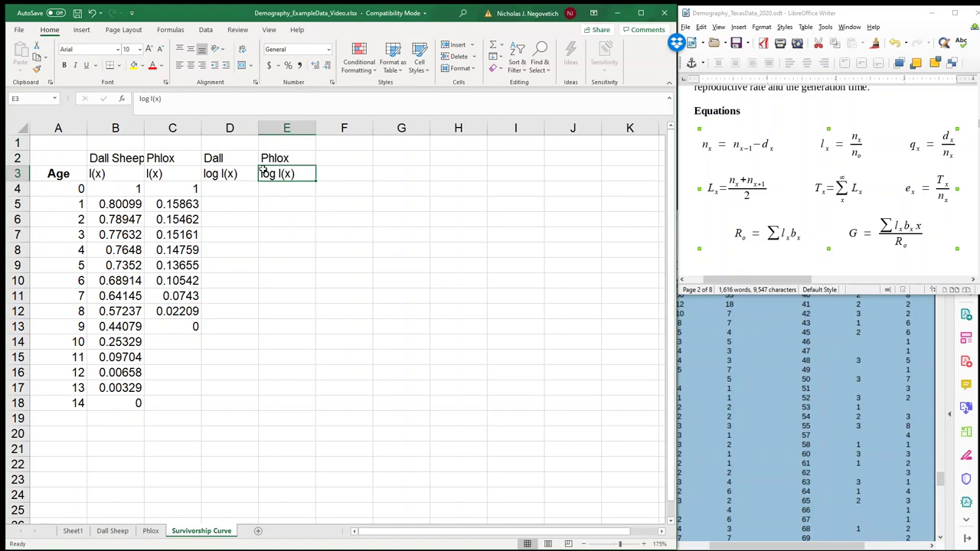
Enter the formula =LOG10(1000*B4) in D4 for the first Dall log l(x) value.
left_click(225, 195)
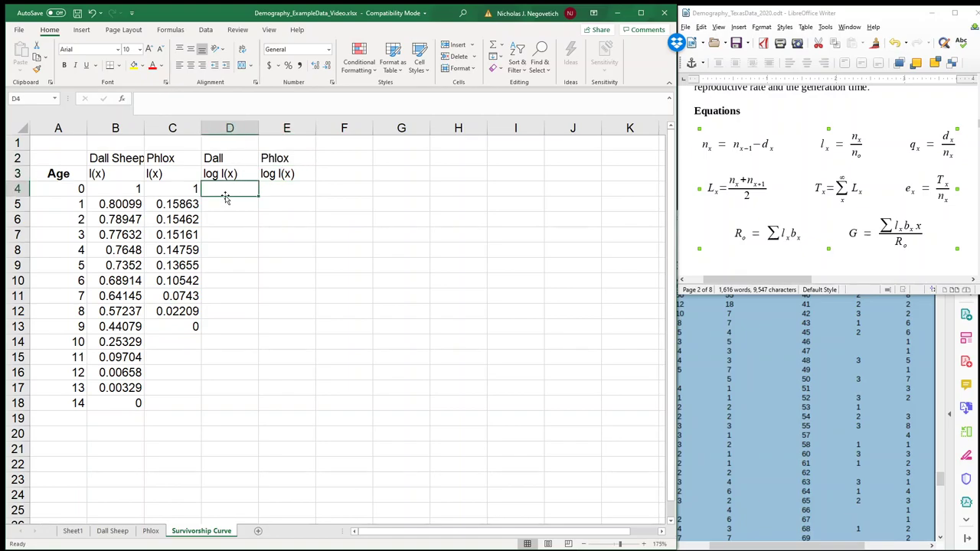
type("=log")
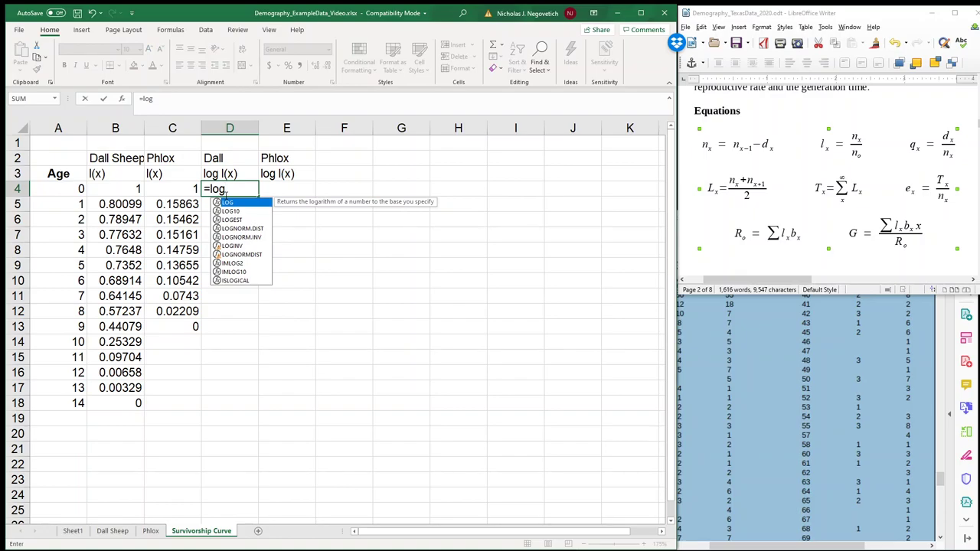
key("Down")
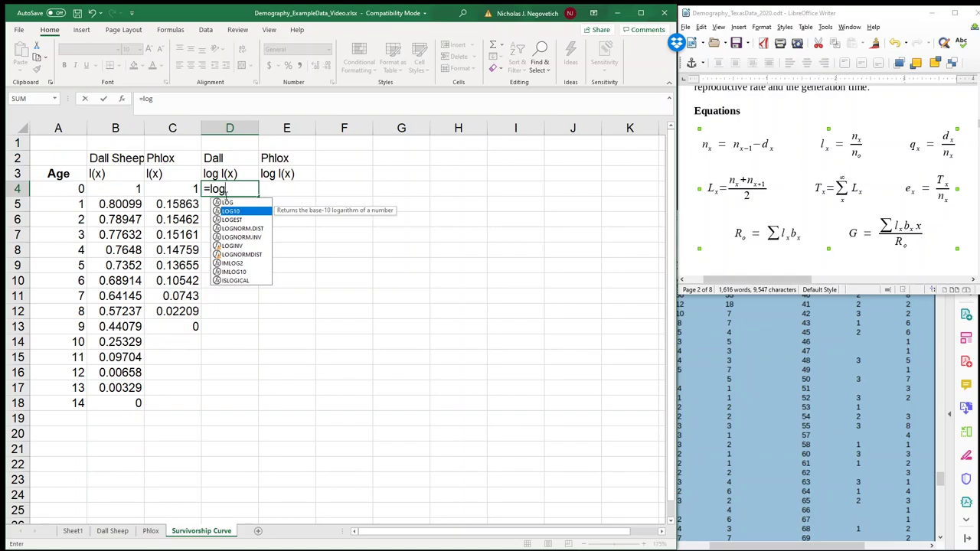
double_click(231, 212)
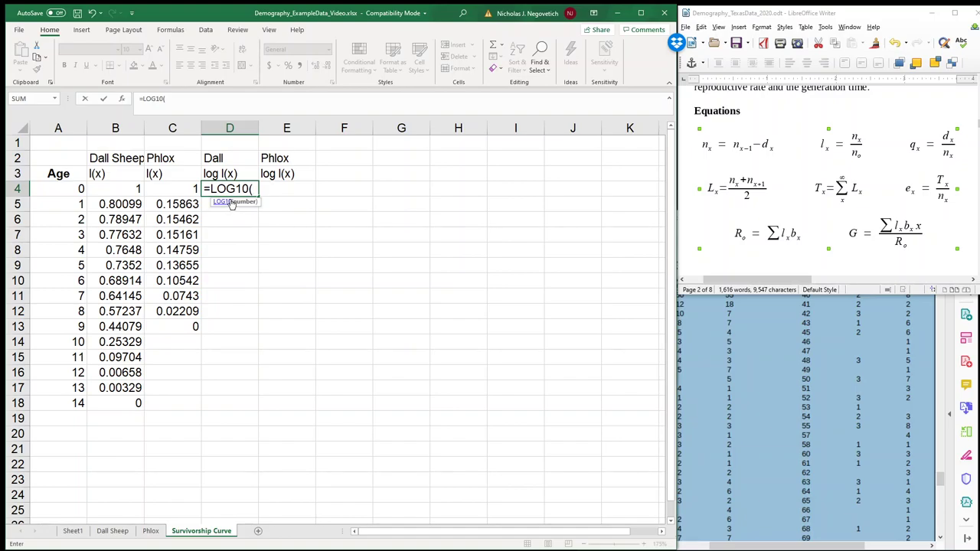
type("1000")
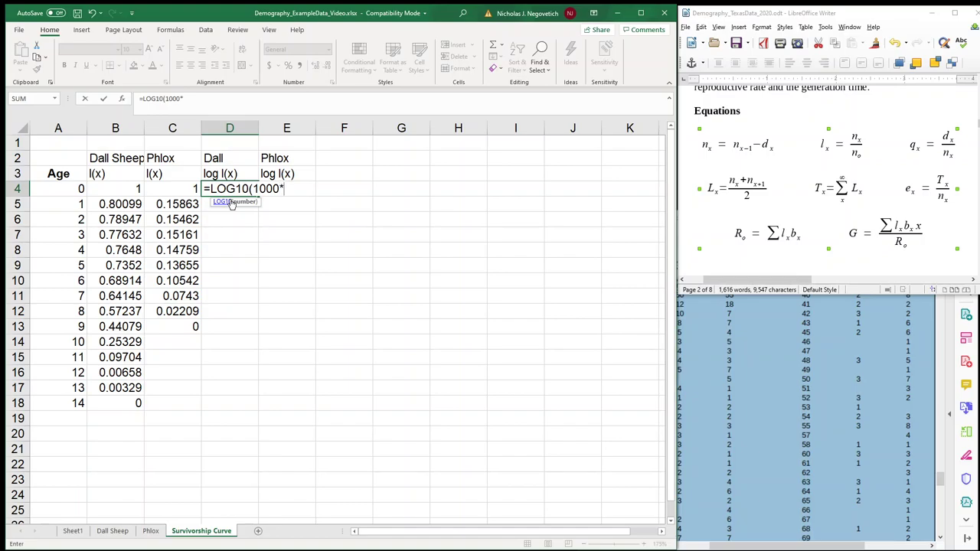
type("*")
left_click(128, 190)
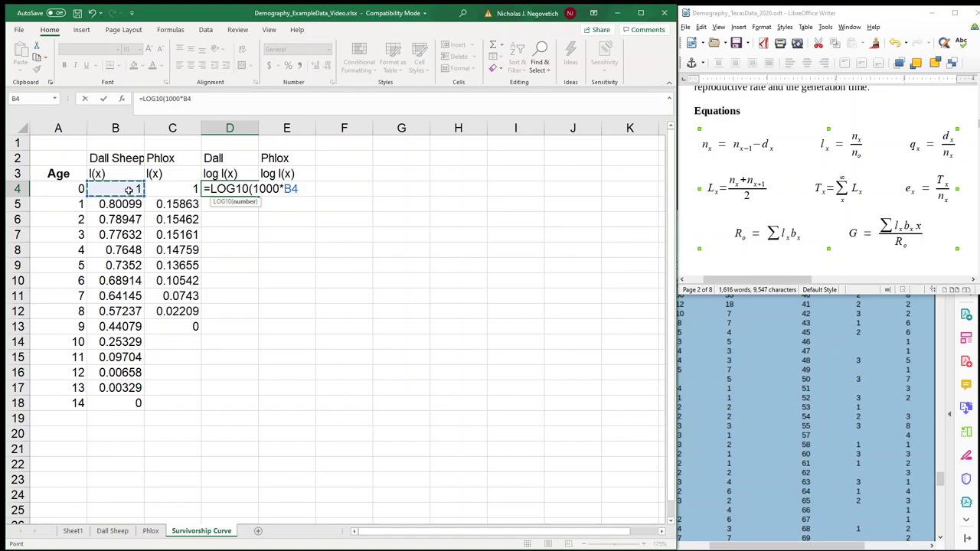
type(")")
key("Return")
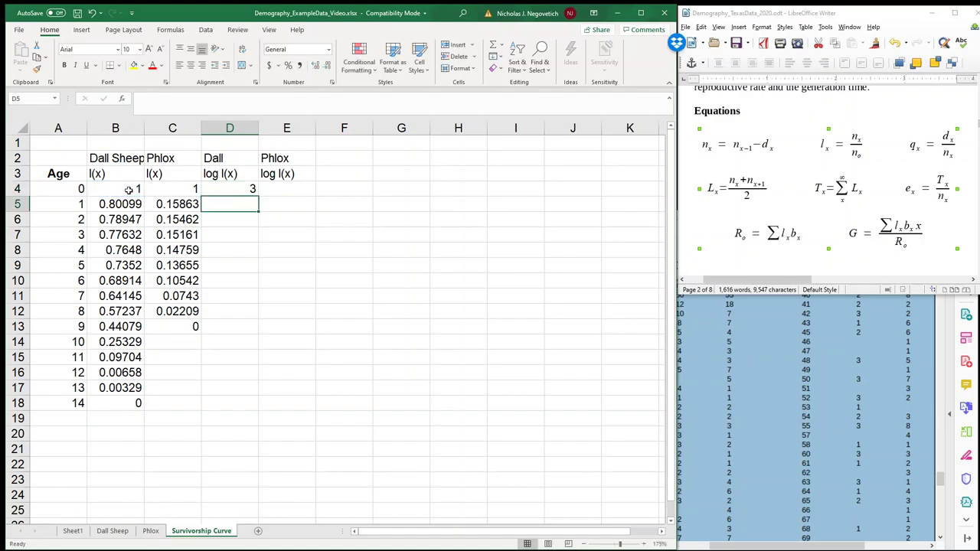
Try the D4 formula without the 1000 multiplier, as =LOG10(B4), and fill it down to D9.
left_click(239, 188)
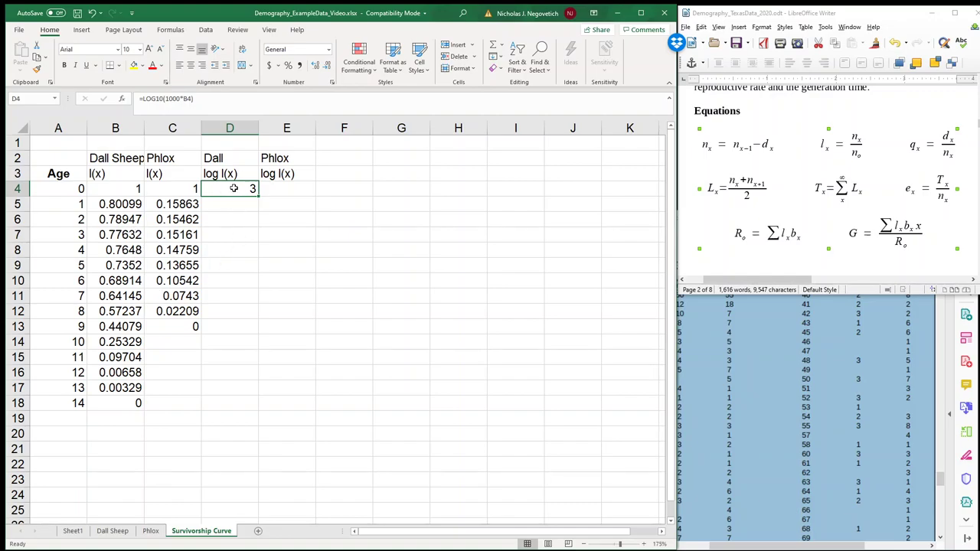
left_click(181, 99)
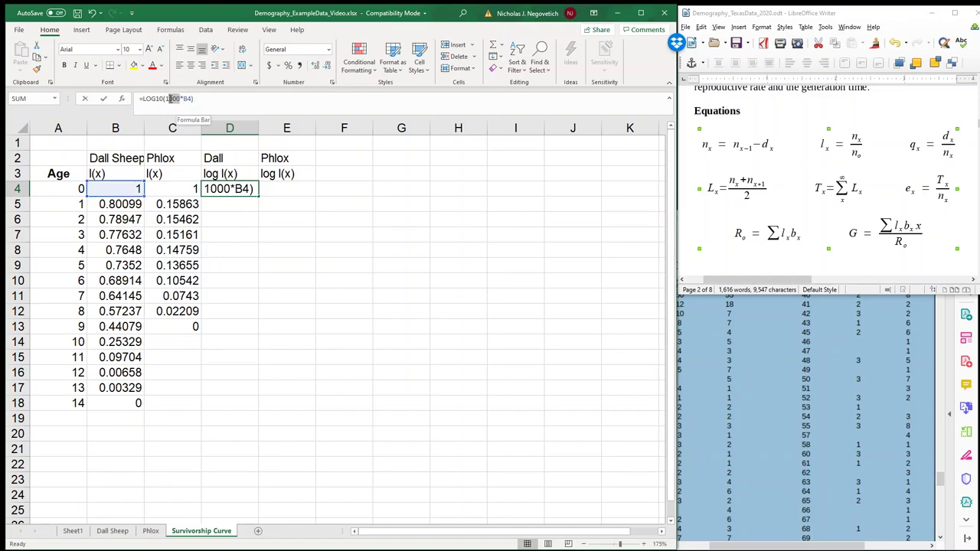
key("Delete")
key("Delete")
key("Delete")
key("Delete")
key("Delete")
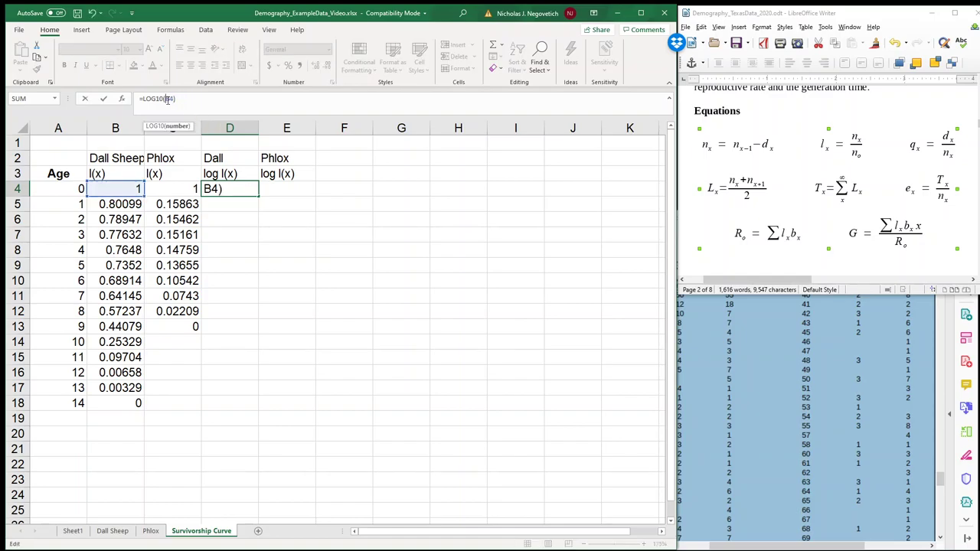
key("Return")
left_click(246, 191)
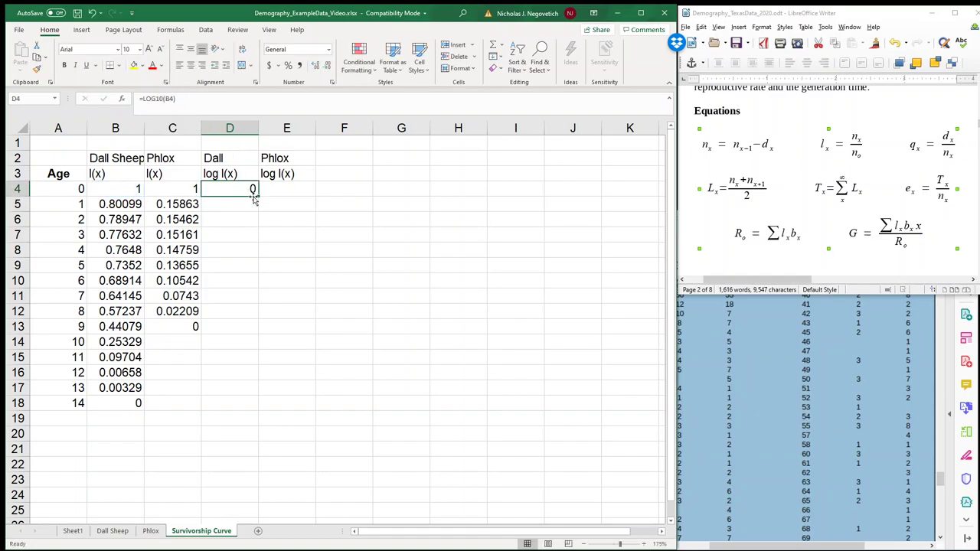
left_click_drag(252, 197, 258, 268)
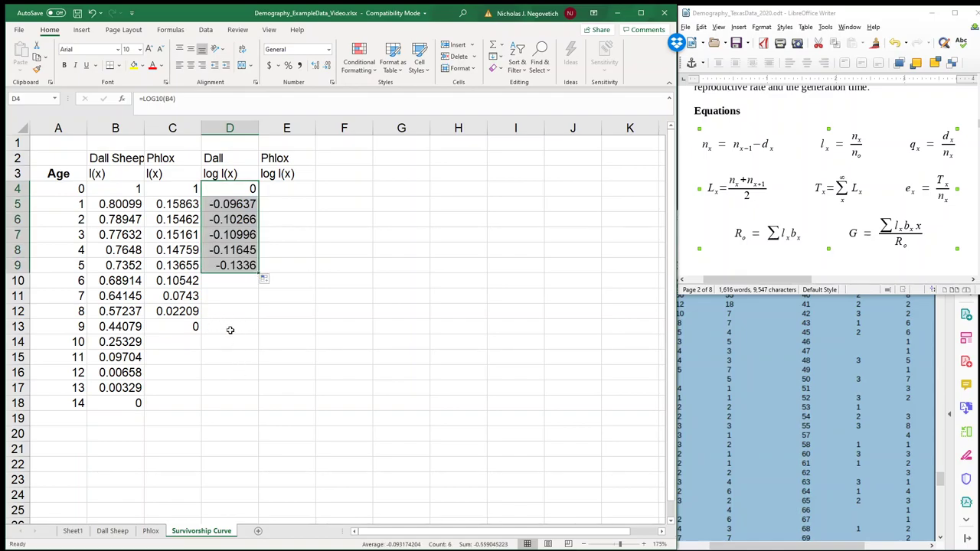
Change the D4 formula to =LOG10(1000*B4) and fill it down through D18.
left_click(234, 189)
left_click(167, 102)
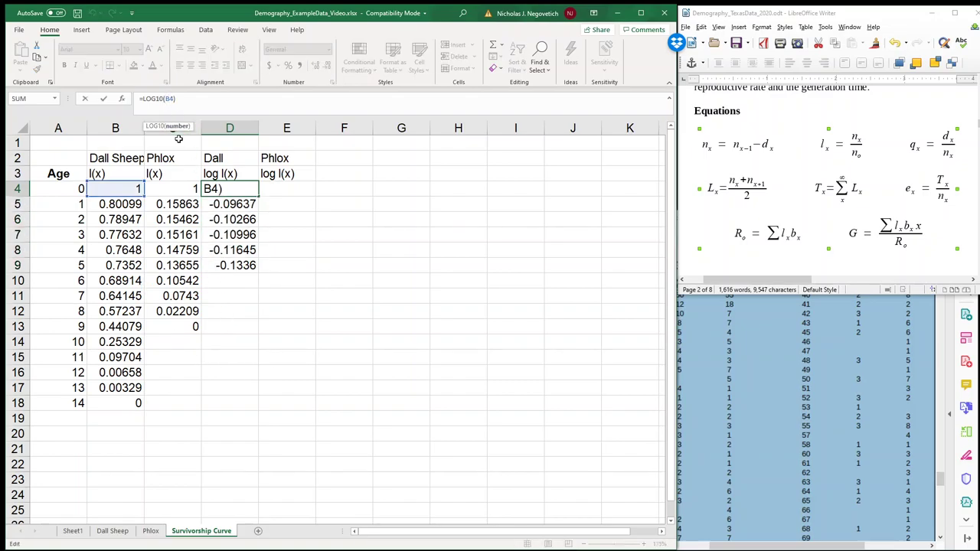
type("1000")
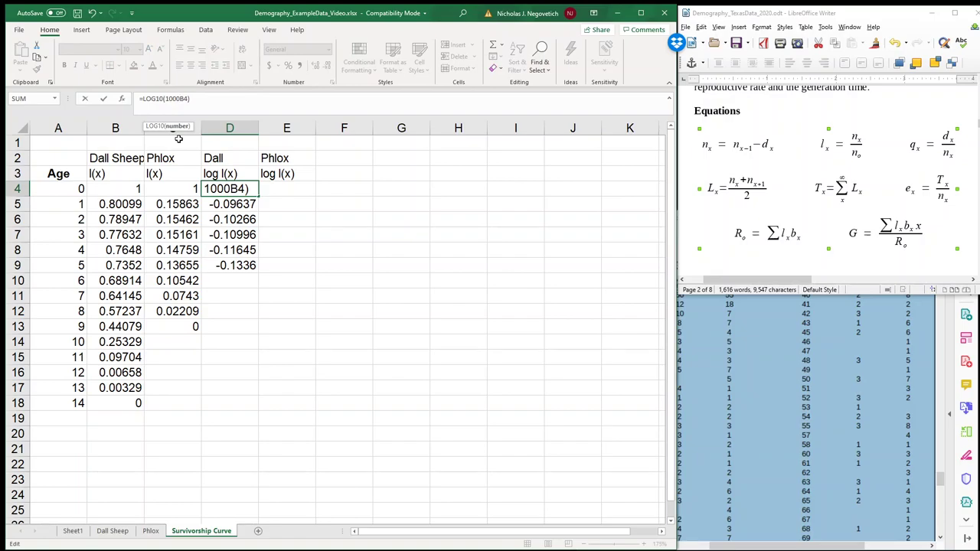
type("*")
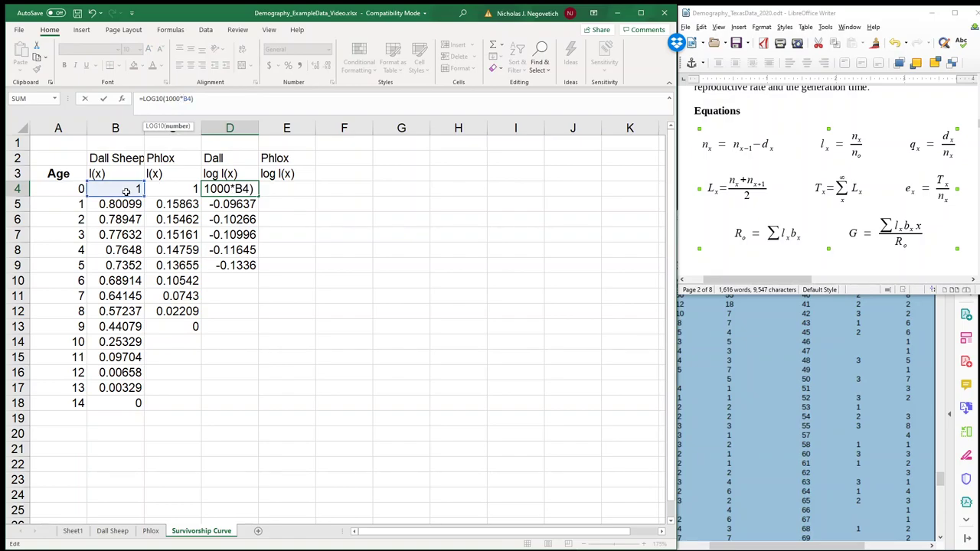
key("Return")
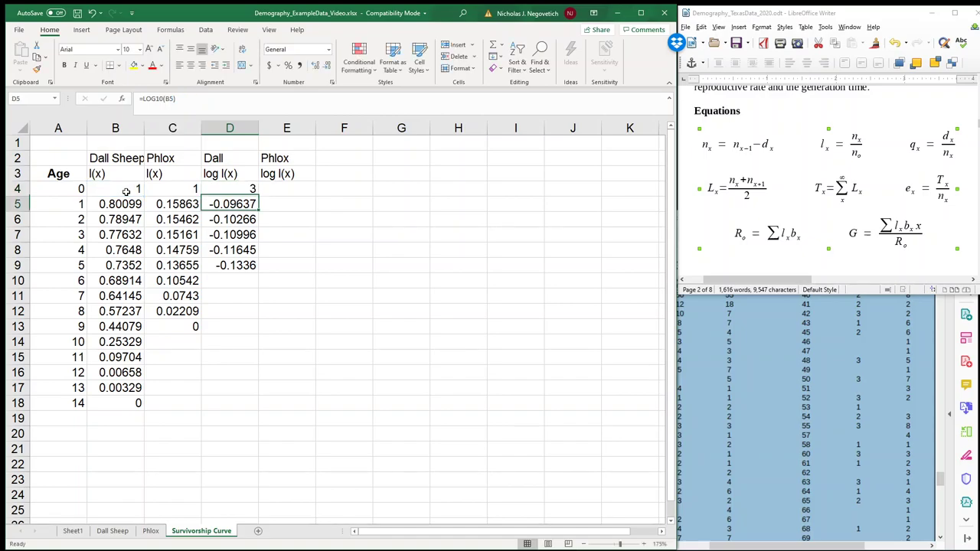
left_click(254, 193)
left_click_drag(256, 197, 243, 407)
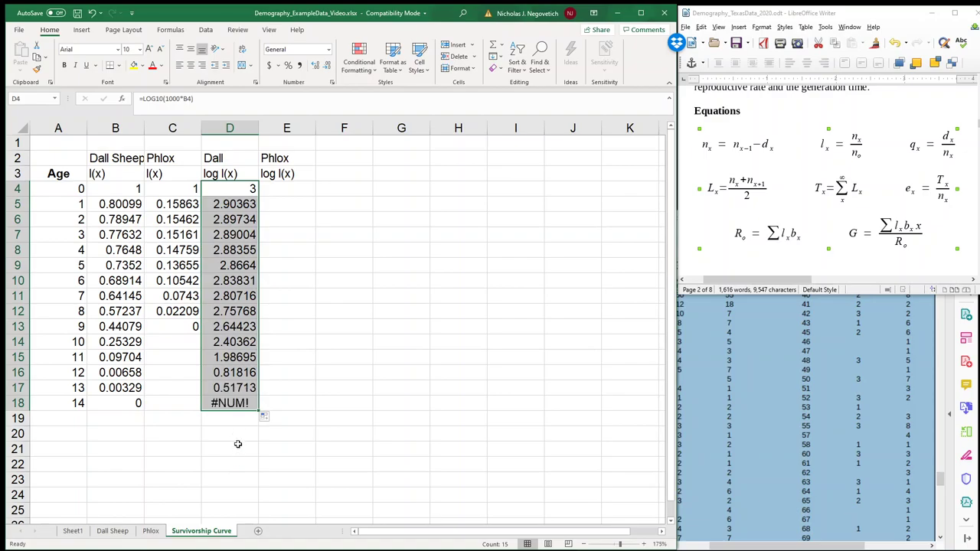
Replace the age 14 Dall log l(x) formula in D18 with 0.
left_click(238, 406)
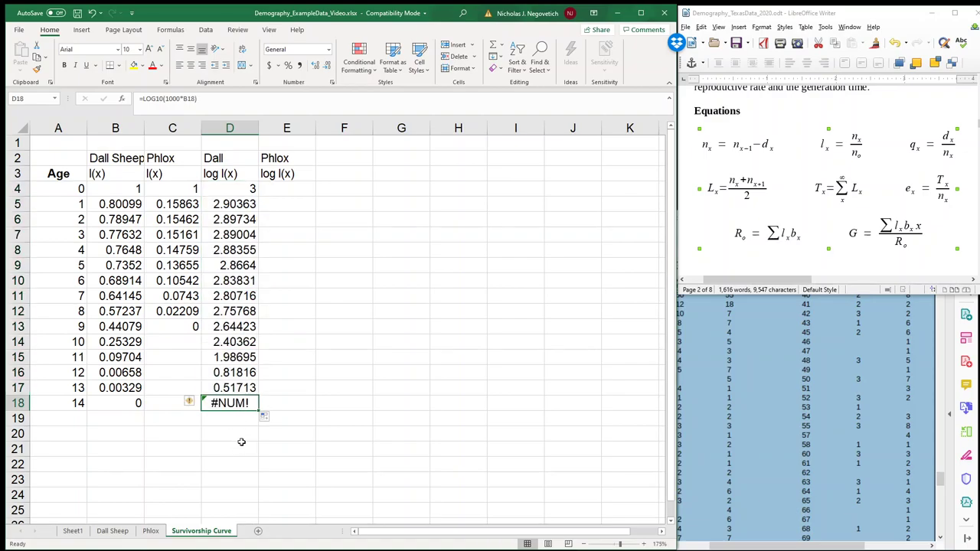
type("0")
key("Return")
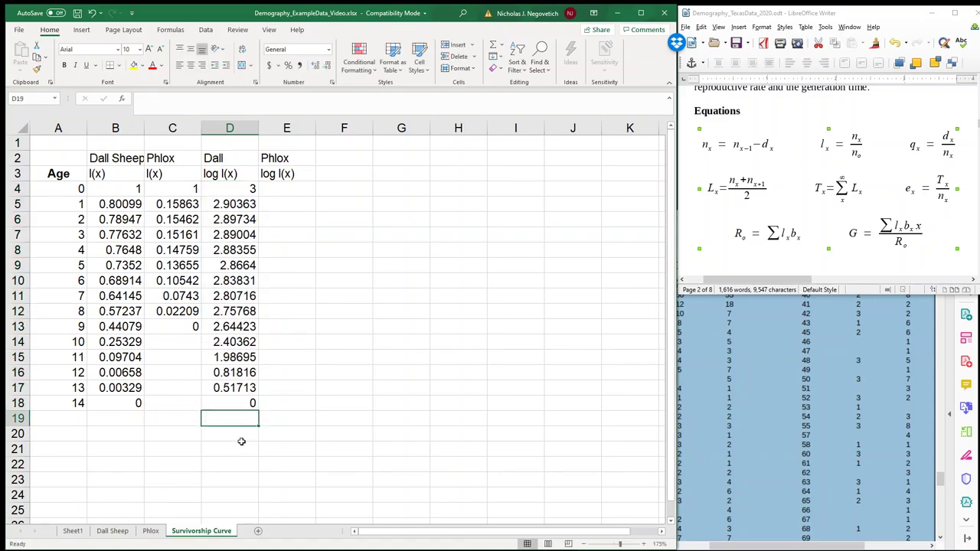
left_click(230, 402)
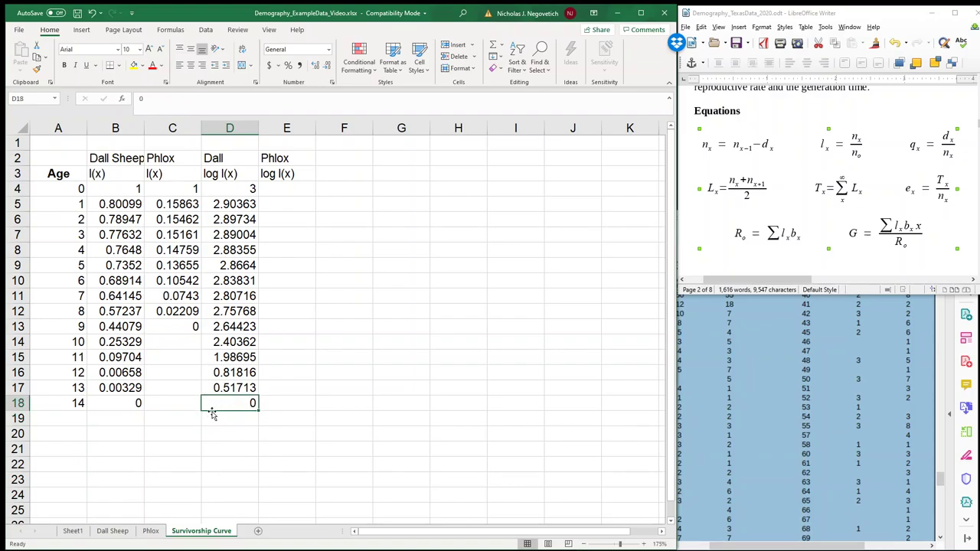
Enter the formula =LOG10(1000*C4) in E4 for the first Phlox log l(x) value.
left_click(270, 188)
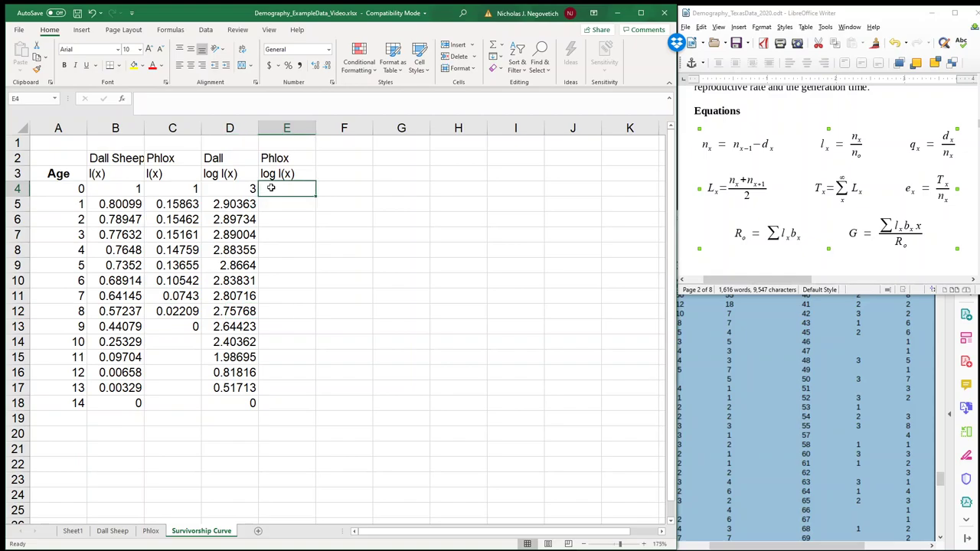
type("=")
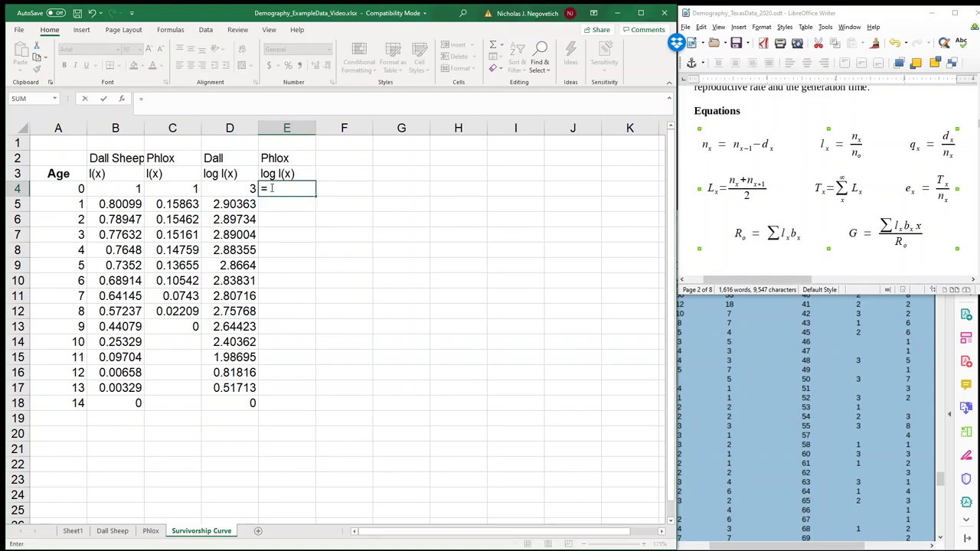
type("log10")
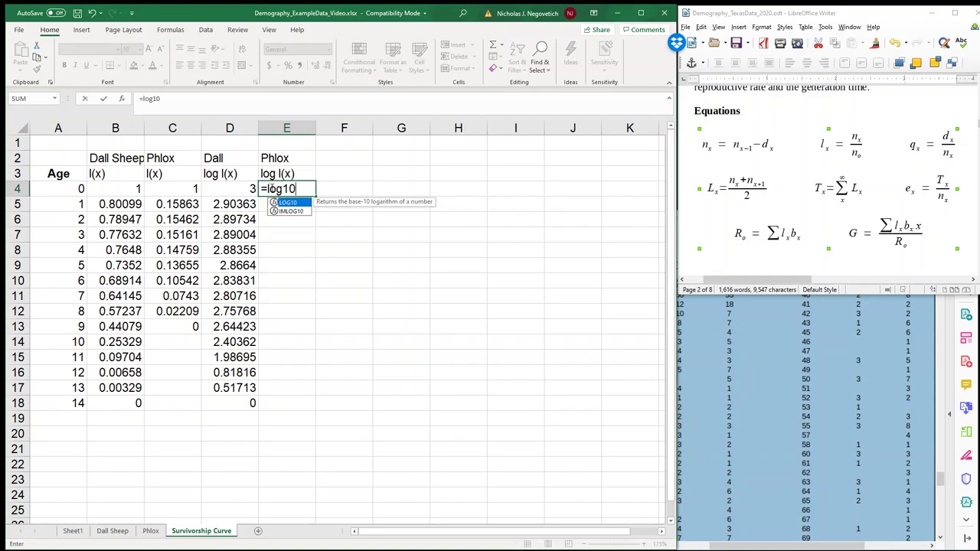
type("(1000")
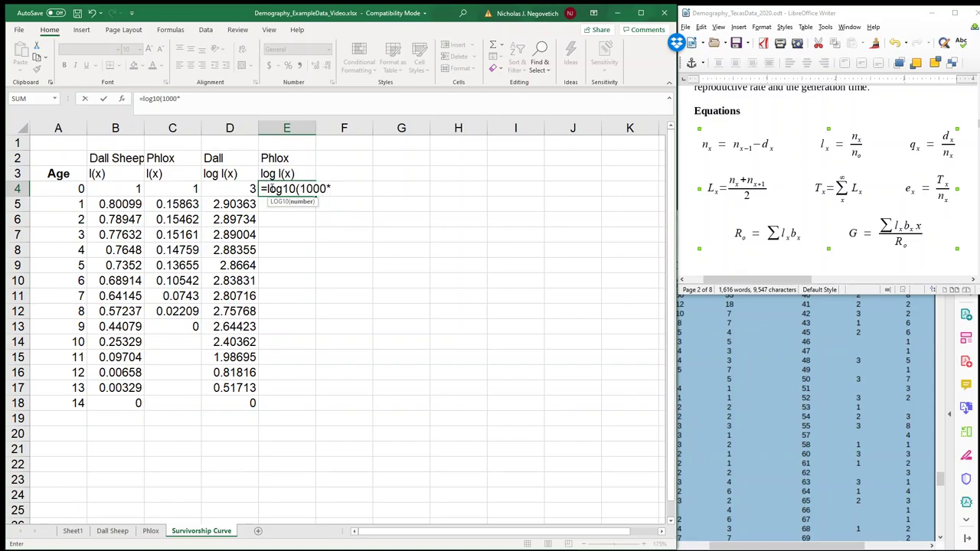
type("*")
left_click(193, 188)
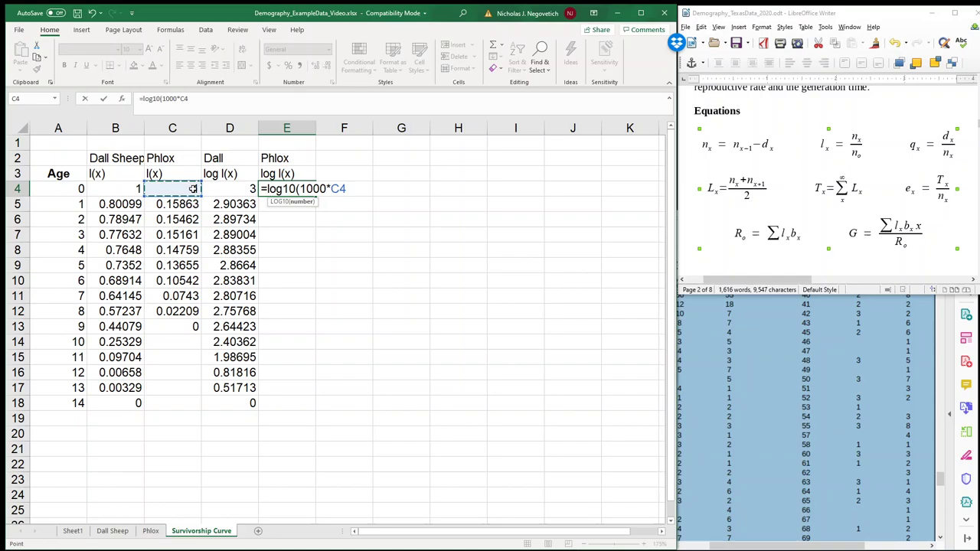
type(")")
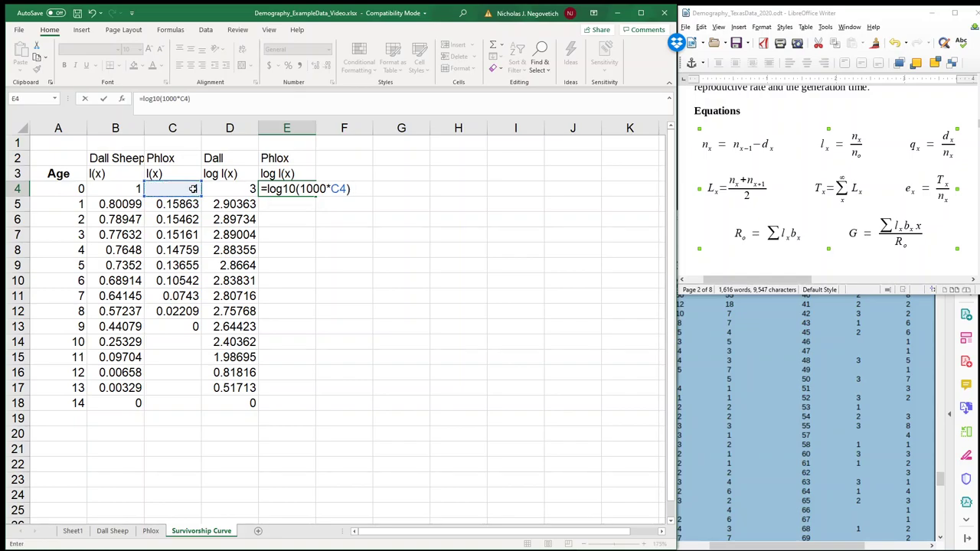
key("Return")
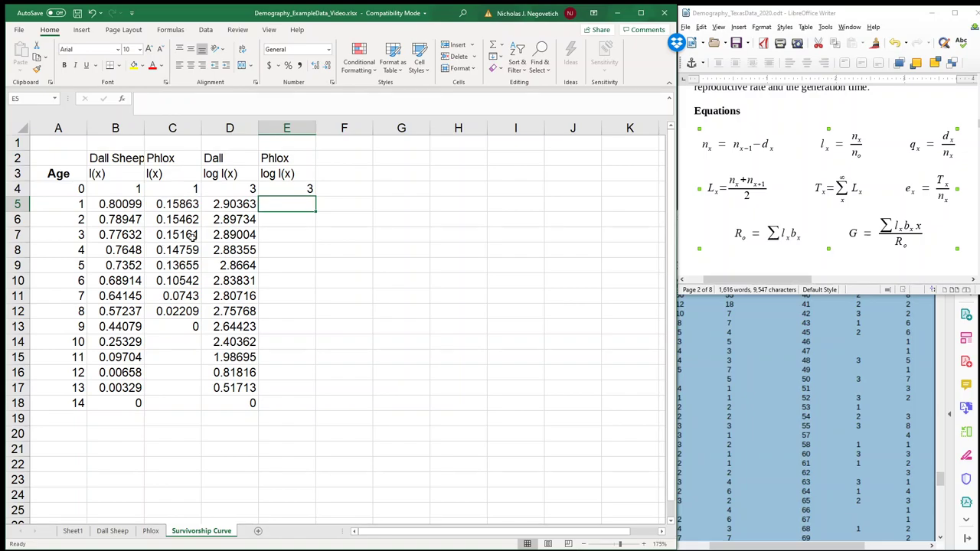
Fill the Phlox log l(x) formula from E4 down to E13, then replace the formula in E13 with 0.
left_click(299, 189)
left_click_drag(314, 196, 311, 344)
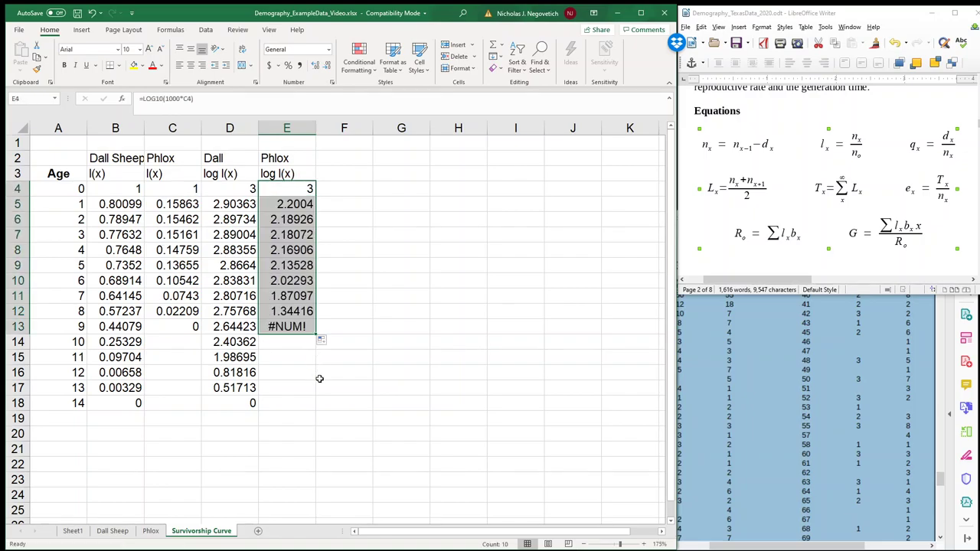
key("ctrl+Down")
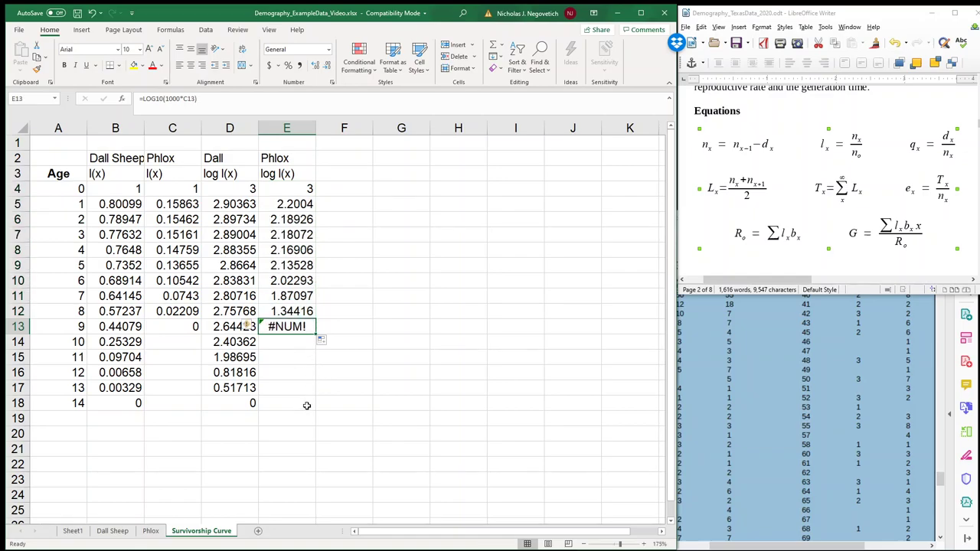
type("0")
key("Return")
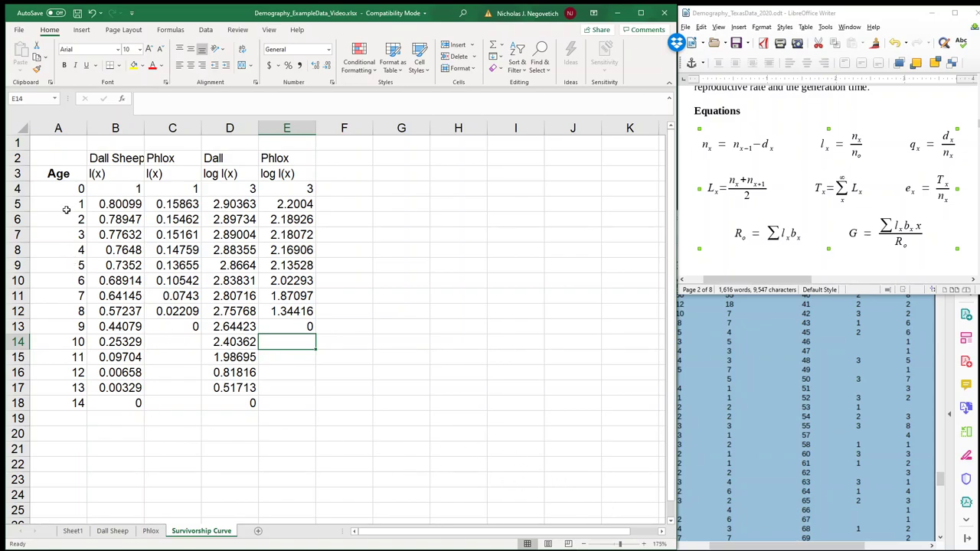
Insert a 2-D line chart from the Age column A3:A18 and the Dall log l(x) column D3:D18.
left_click(66, 175)
left_click_drag(65, 174, 76, 402)
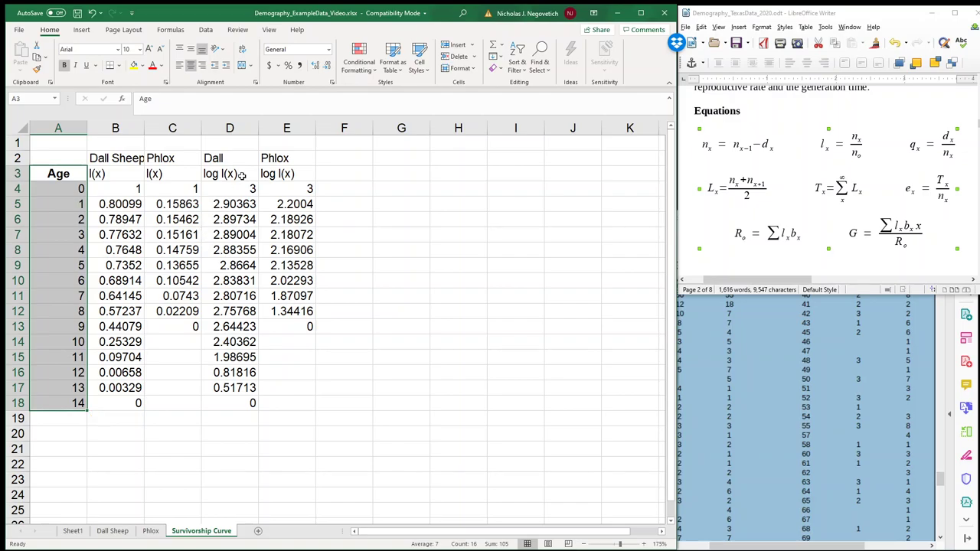
left_click_drag(241, 174, 229, 395)
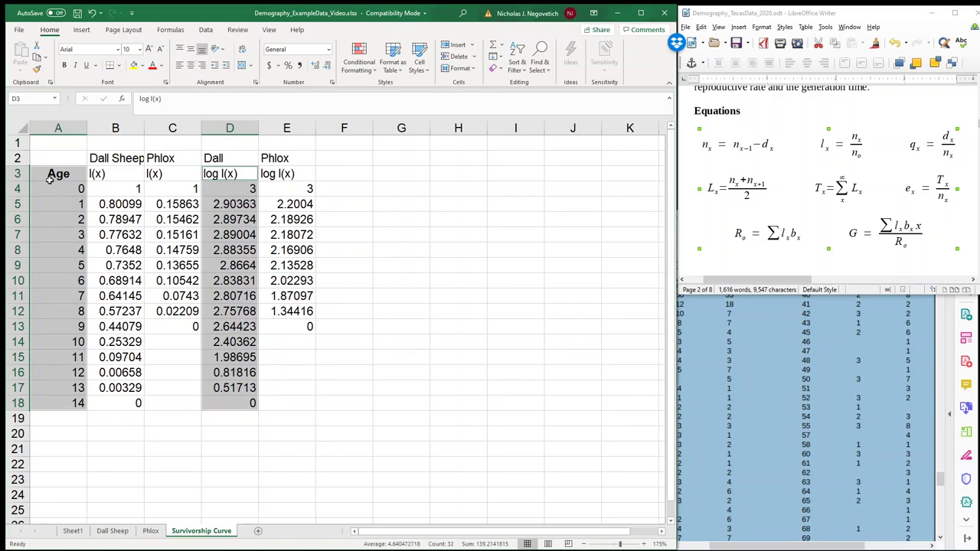
left_click(86, 31)
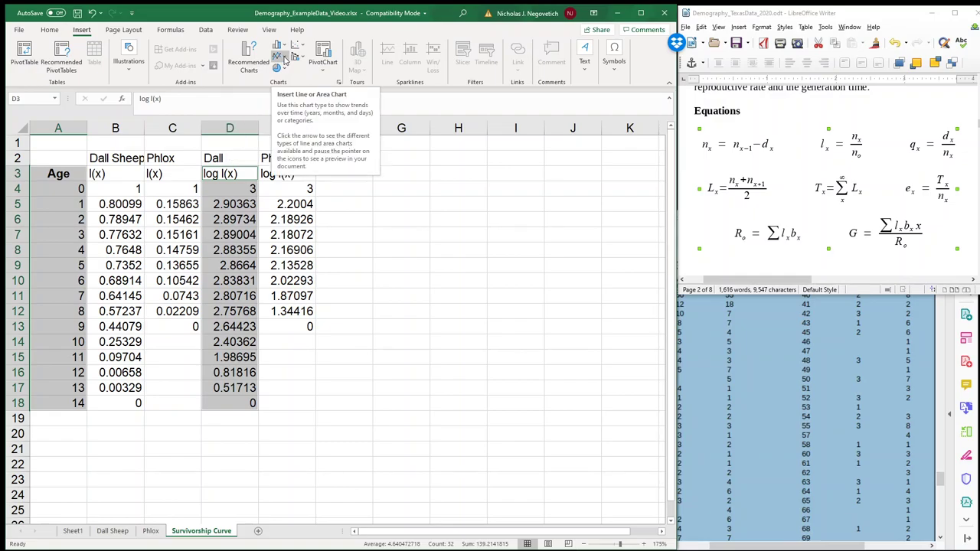
left_click(285, 60)
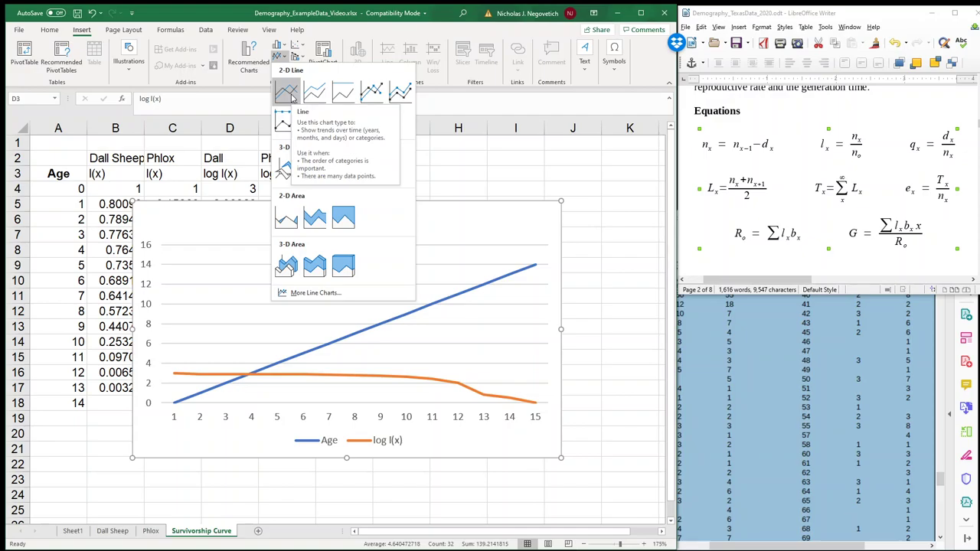
left_click(292, 97)
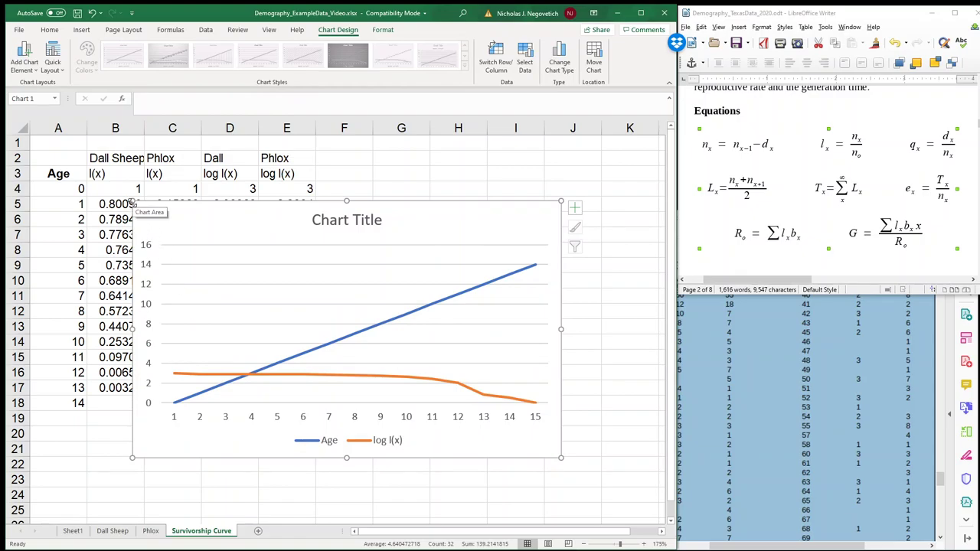
Shrink the chart and place it beside the data over columns F to L, widening the workbook window to fit it.
left_click_drag(134, 203, 187, 222)
left_click_drag(262, 251, 385, 178)
left_click_drag(677, 544, 748, 540)
Remove the Age series from the chart's data source.
right_click(354, 185)
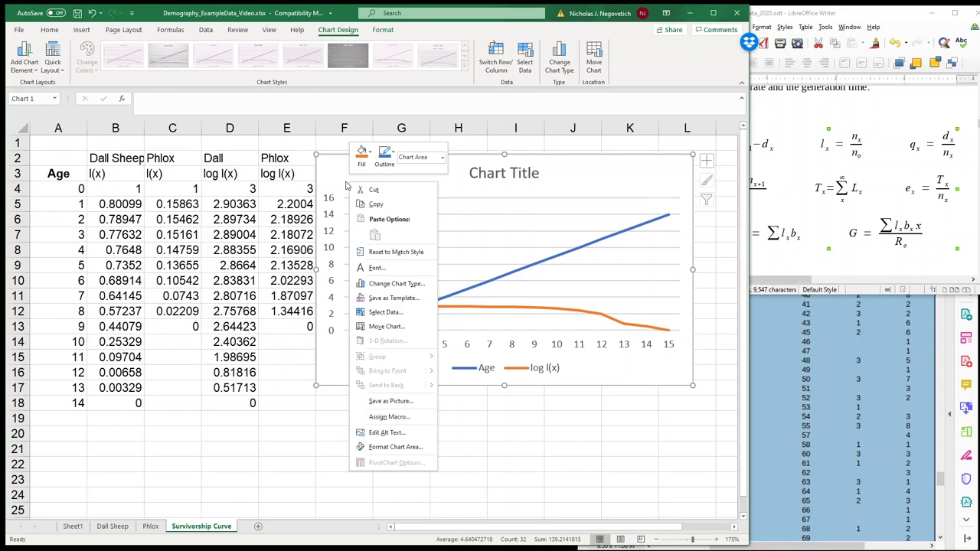
left_click(378, 314)
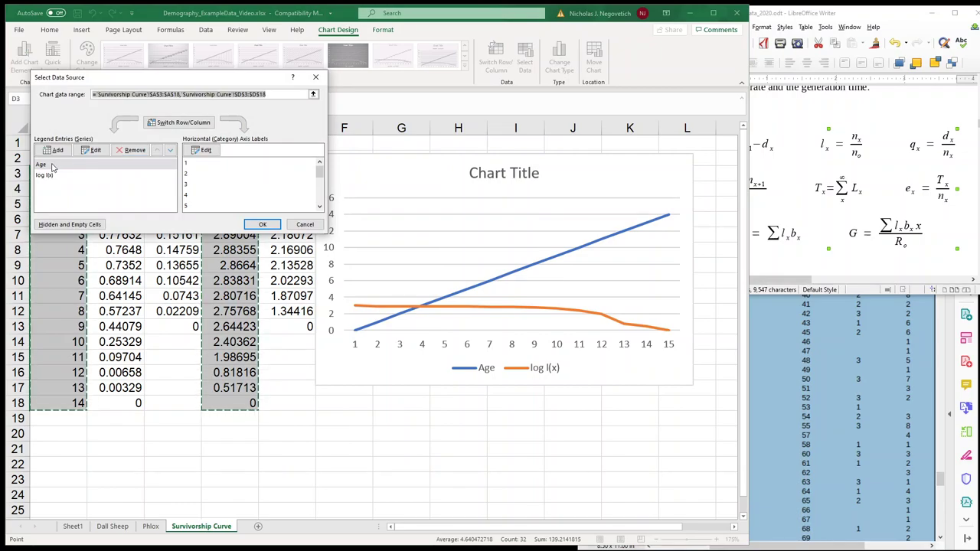
left_click(52, 165)
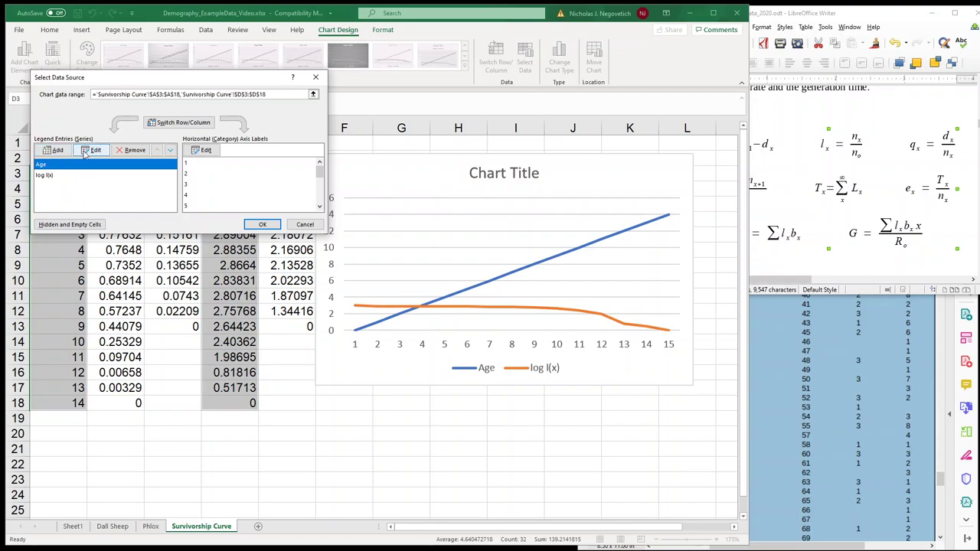
left_click(125, 150)
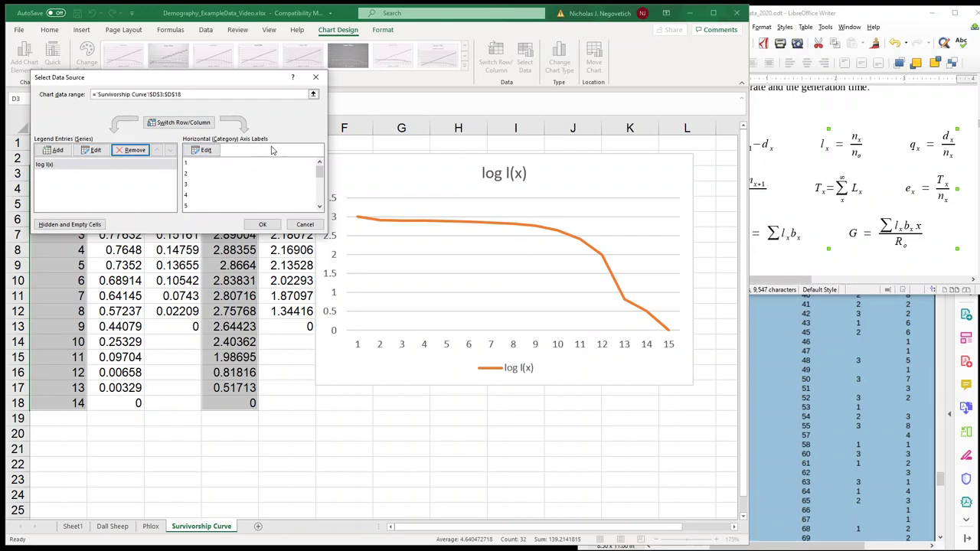
Set the chart's horizontal axis labels to the ages in A4:A18.
left_click(202, 150)
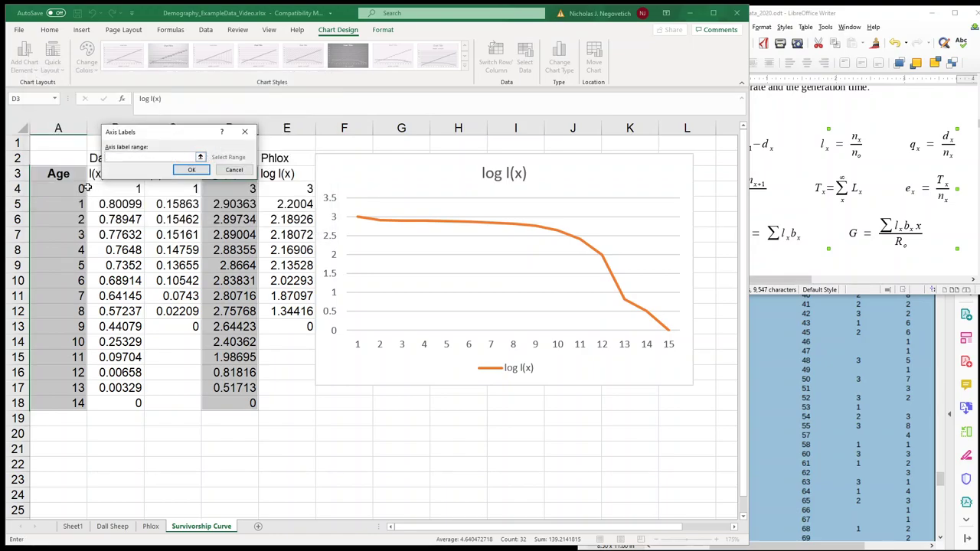
left_click(57, 189)
left_click_drag(65, 401, 70, 188)
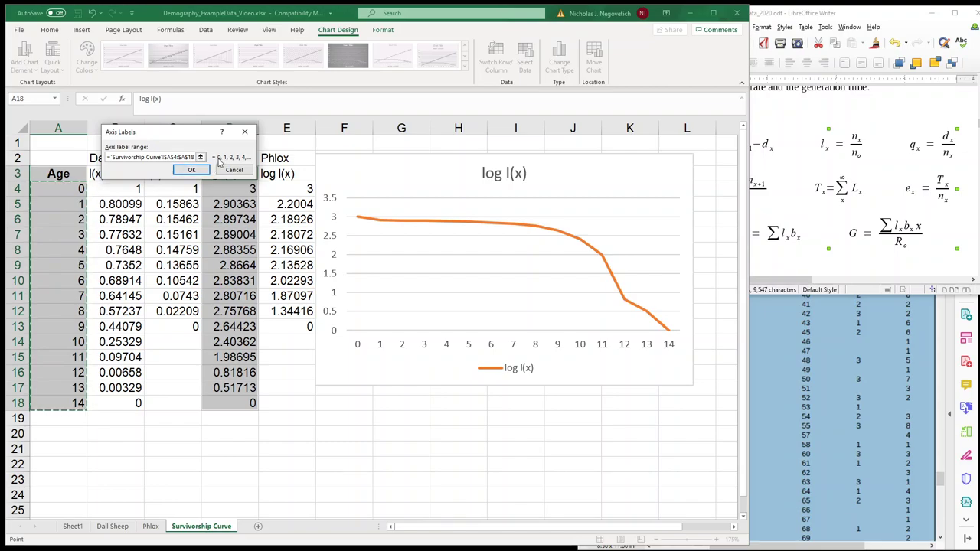
left_click(191, 170)
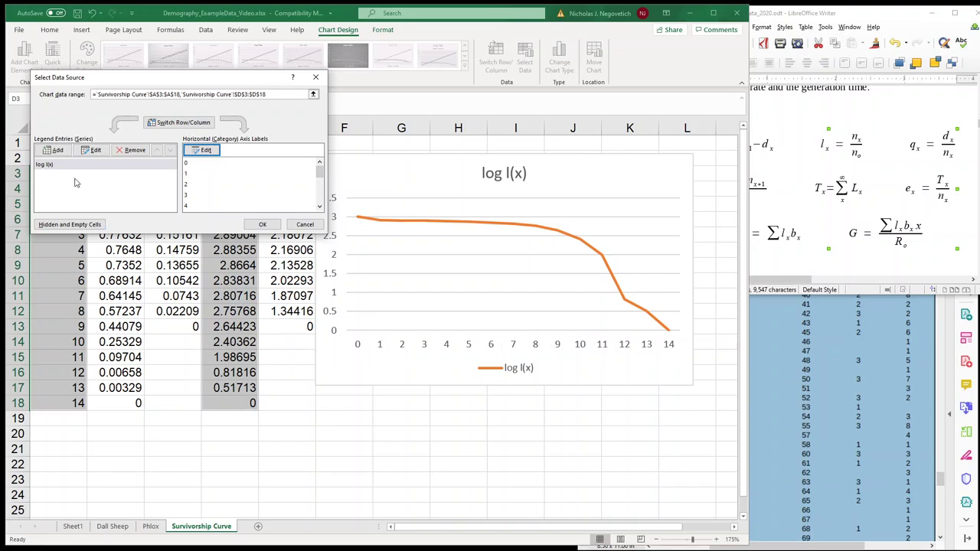
Add a data series named Phlox to the chart, with the values in E4:E13.
left_click(57, 151)
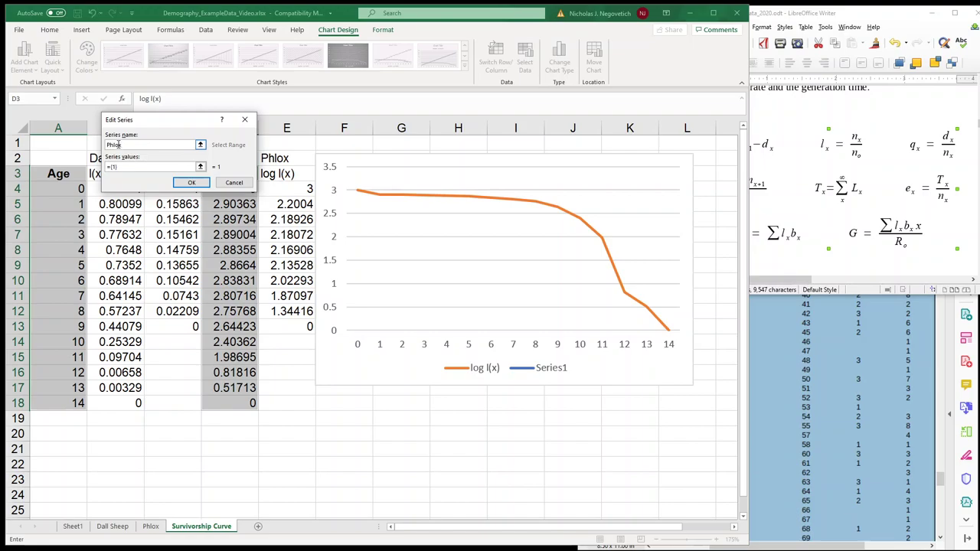
type("Phlox")
key("Tab")
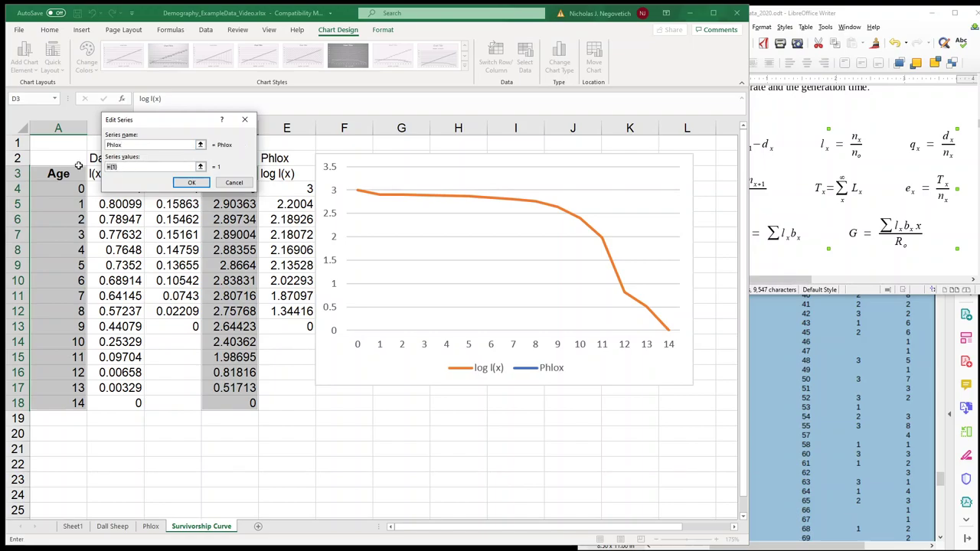
key("BackSpace")
left_click_drag(155, 122, 107, 102)
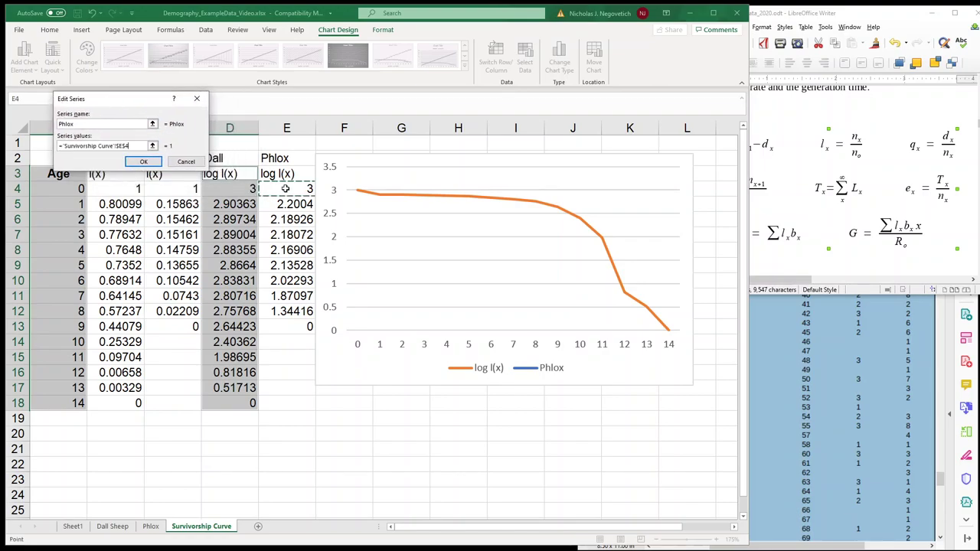
left_click_drag(284, 189, 289, 326)
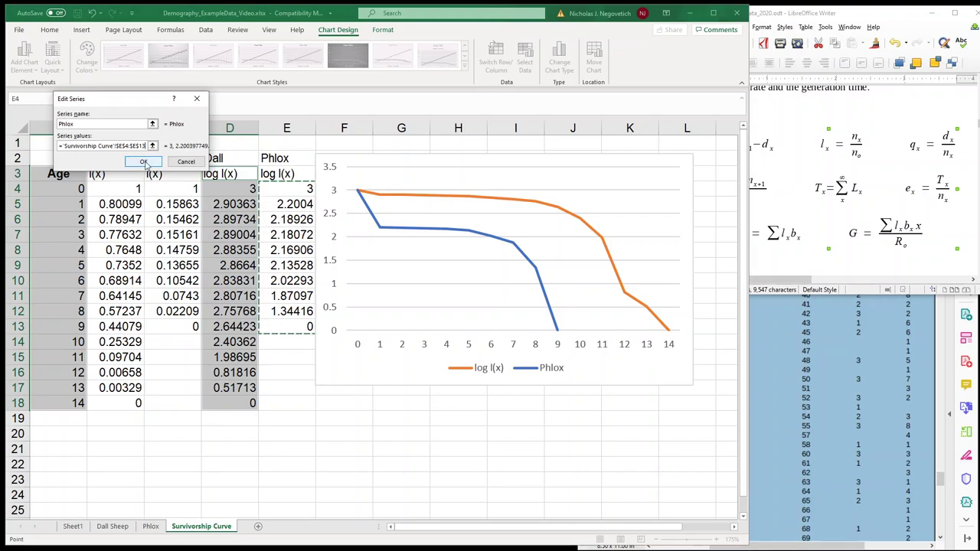
left_click(144, 162)
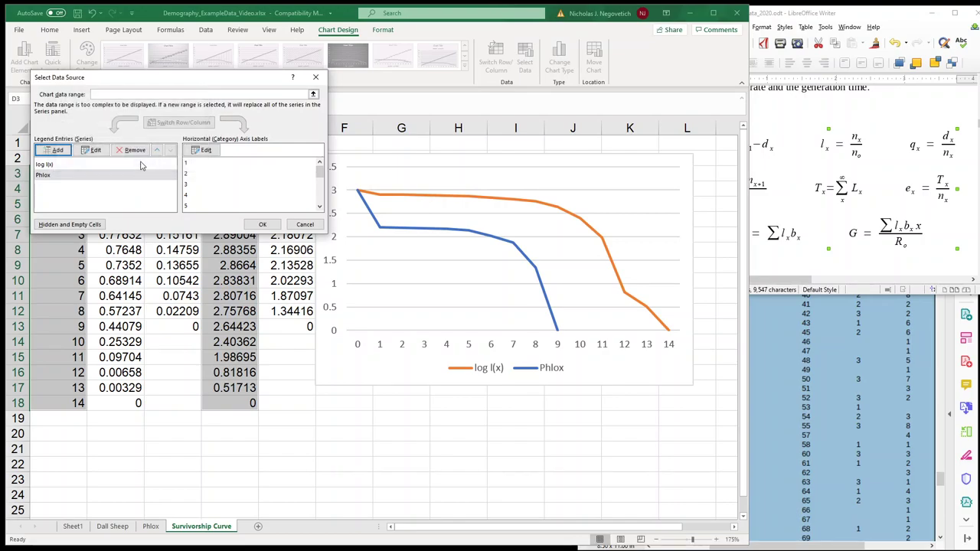
Rename the log l(x) series to Dall Sheep and apply the chart's data source changes.
left_click(65, 165)
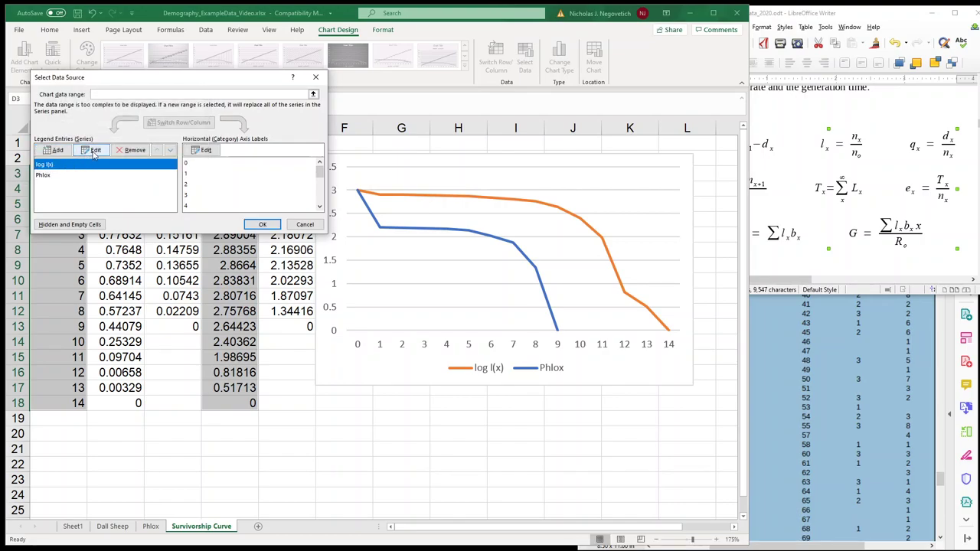
left_click(92, 150)
left_click_drag(128, 123, 49, 122)
type("Dall Sheep")
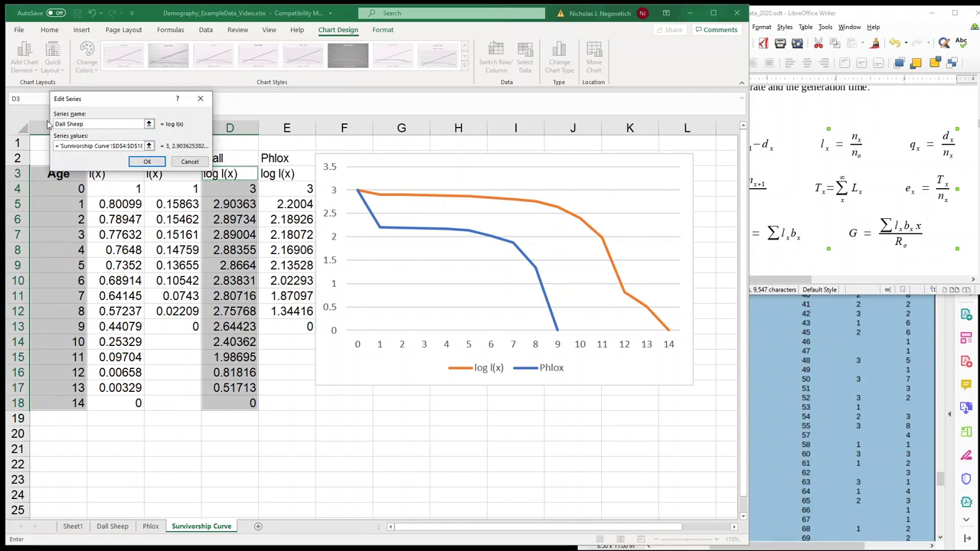
left_click(146, 161)
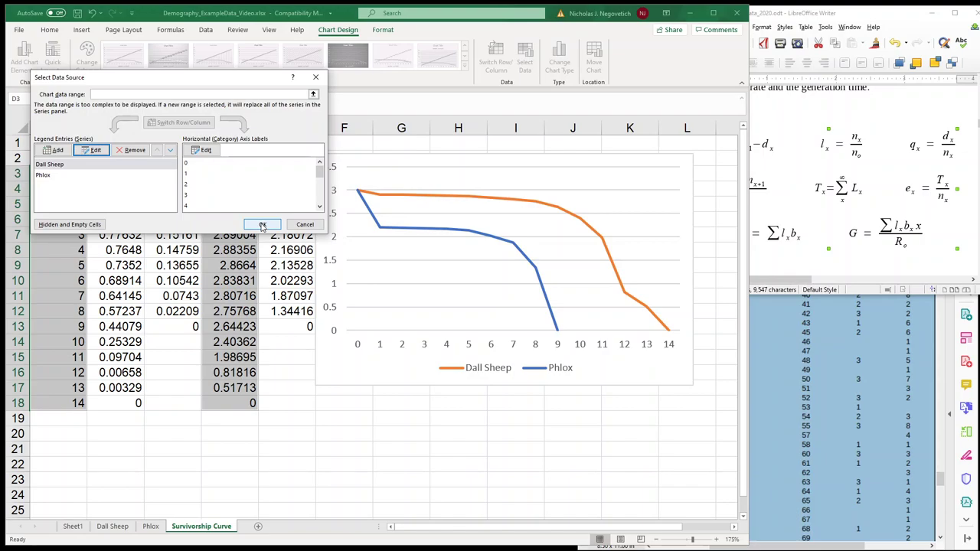
left_click(262, 225)
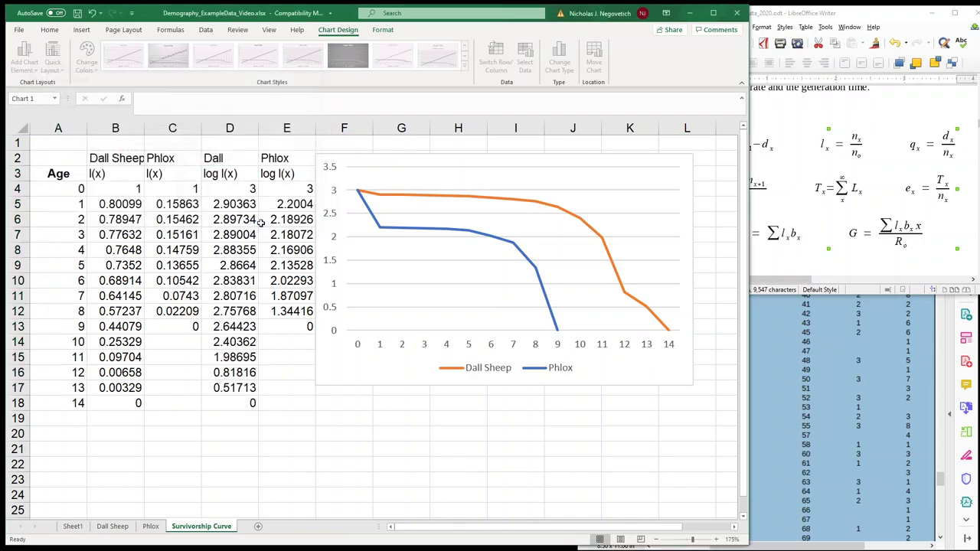
Move the chart legend from below the plot to its upper-right corner.
left_click(531, 370)
left_click(541, 367)
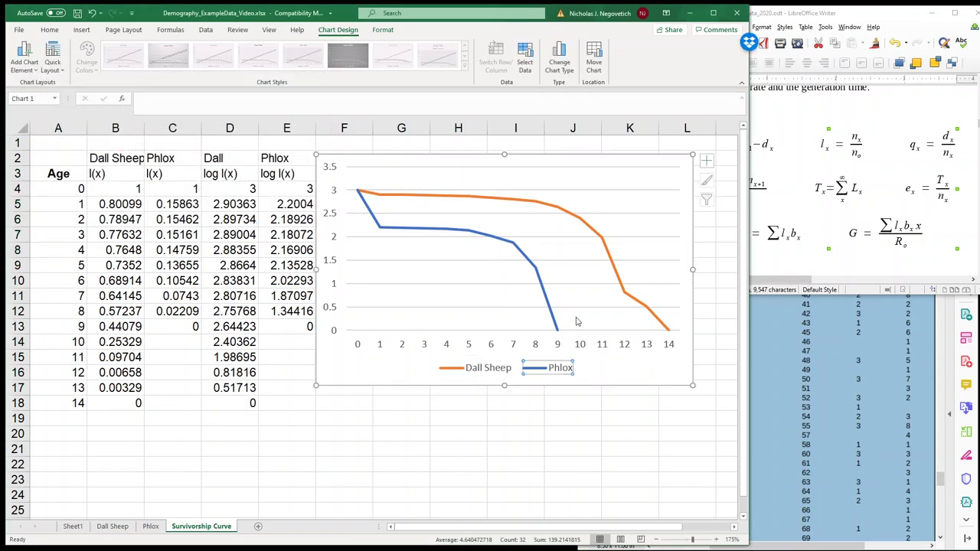
left_click(523, 365)
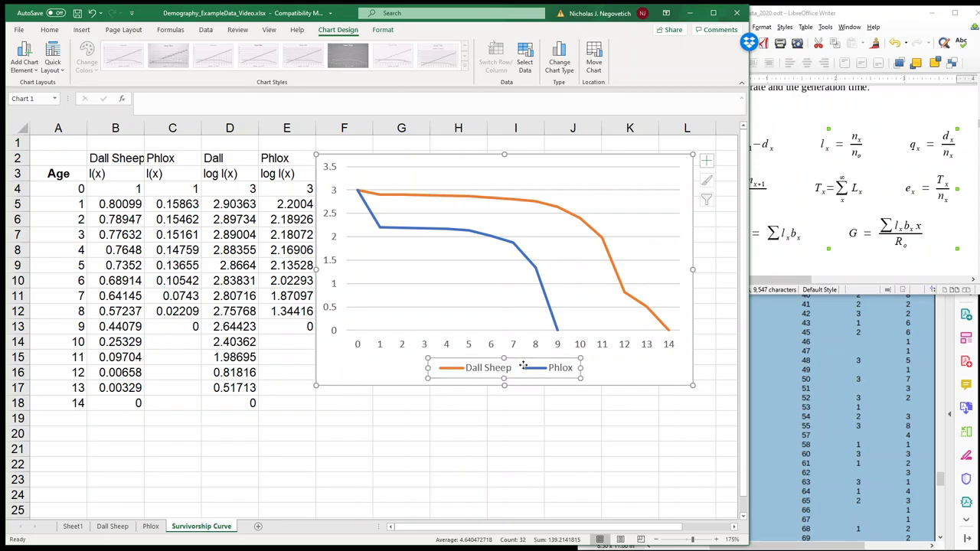
left_click_drag(523, 366, 626, 176)
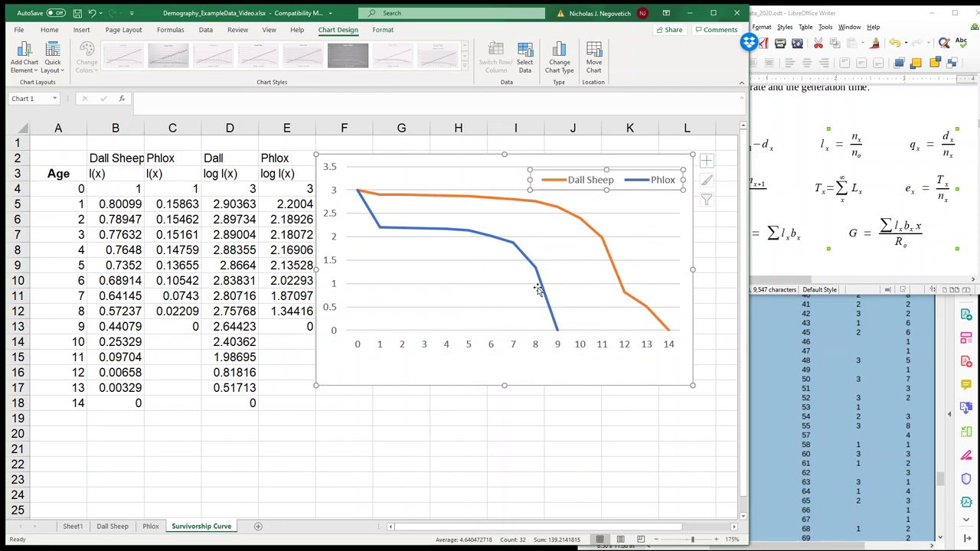
left_click(502, 360)
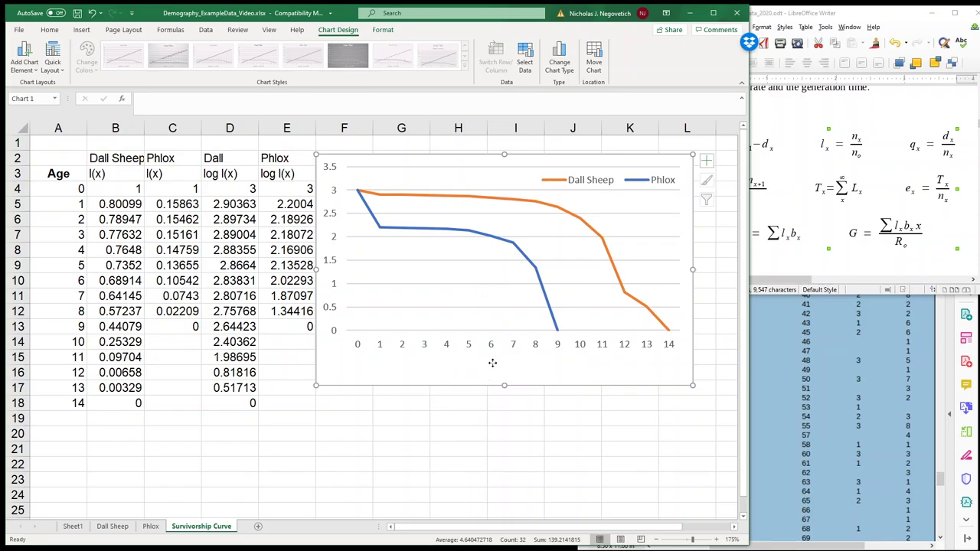
right_click(492, 363)
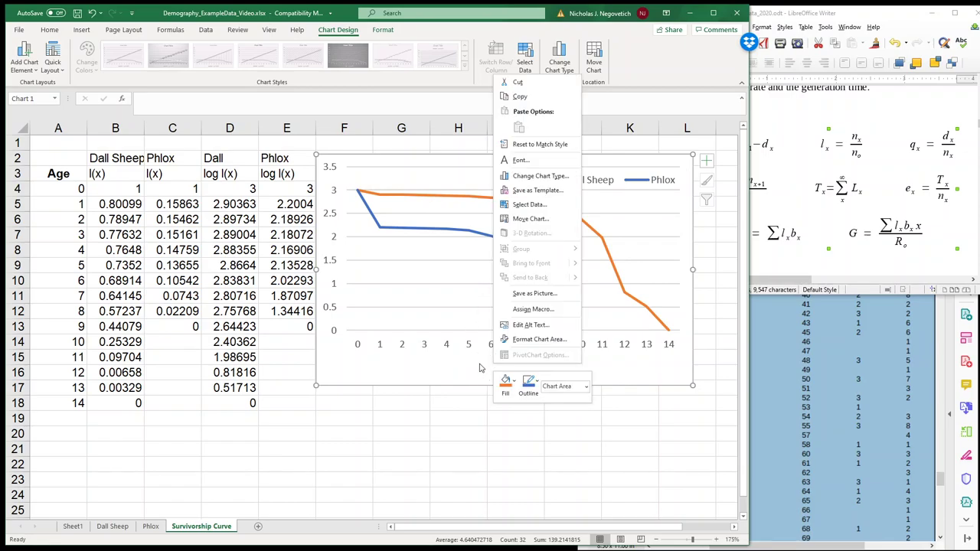
left_click(482, 365)
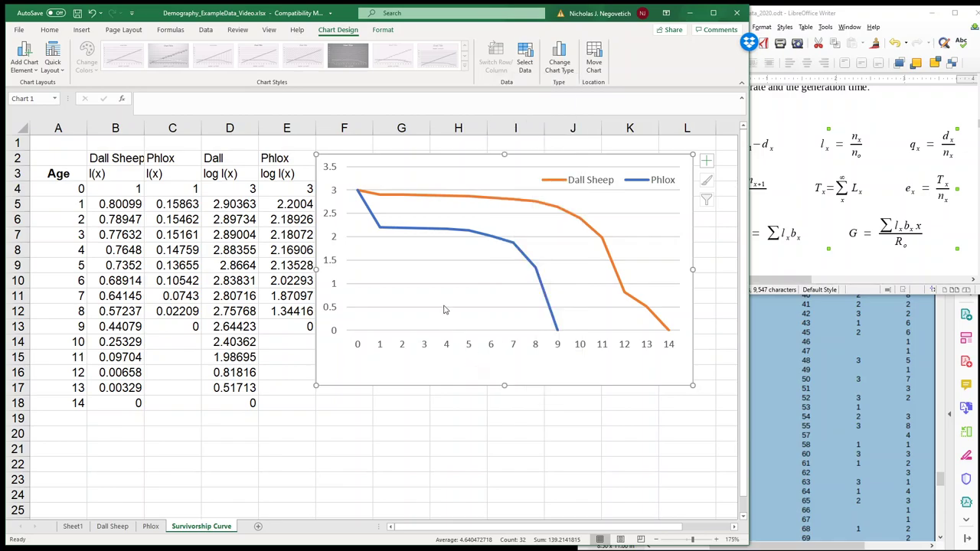
left_click(382, 30)
Add a primary horizontal axis title to the chart with the text Age.
left_click(337, 30)
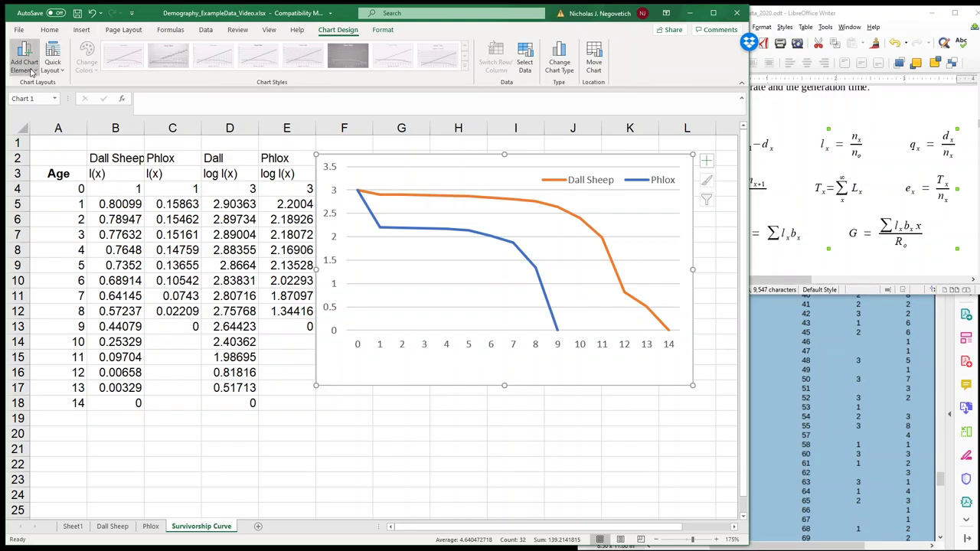
left_click(32, 71)
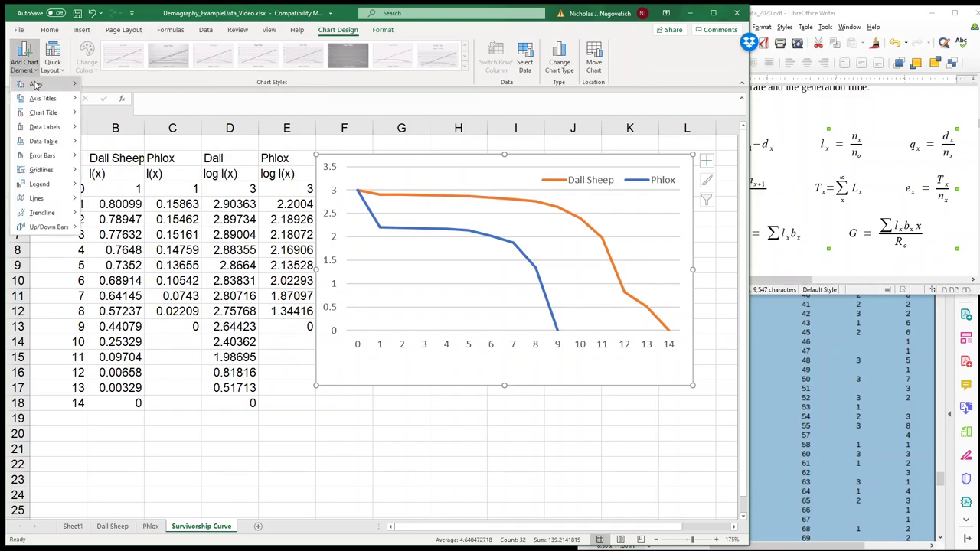
mouse_move(44, 100)
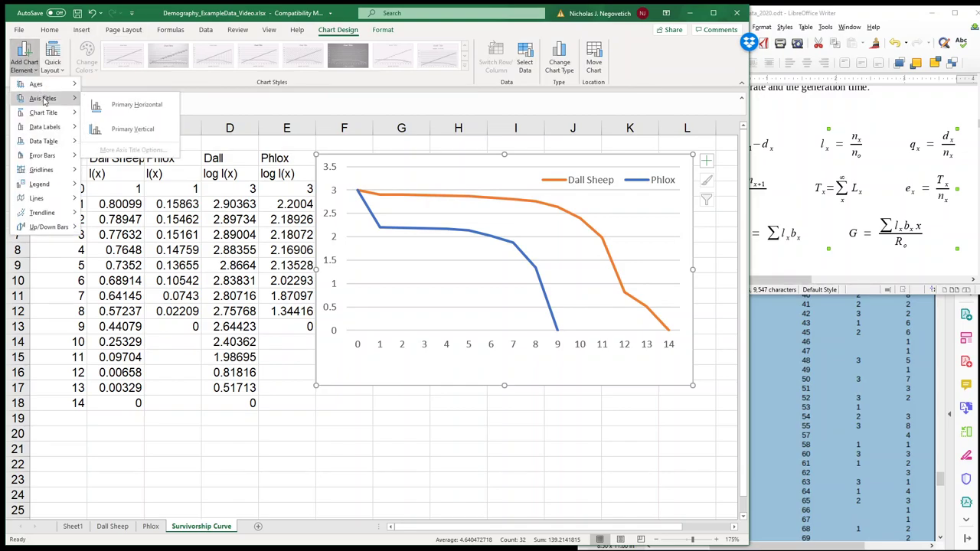
left_click(126, 107)
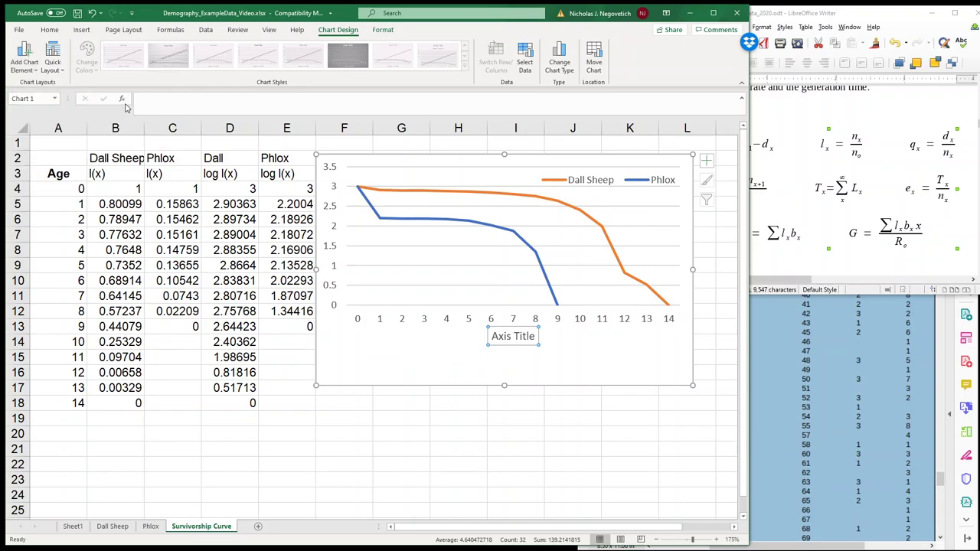
left_click(514, 335)
triple_click(514, 335)
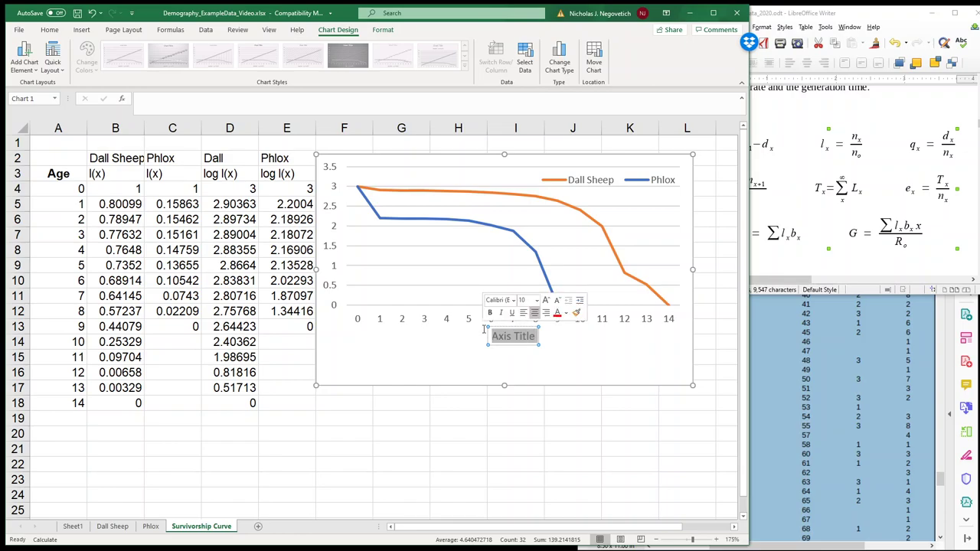
type("Age")
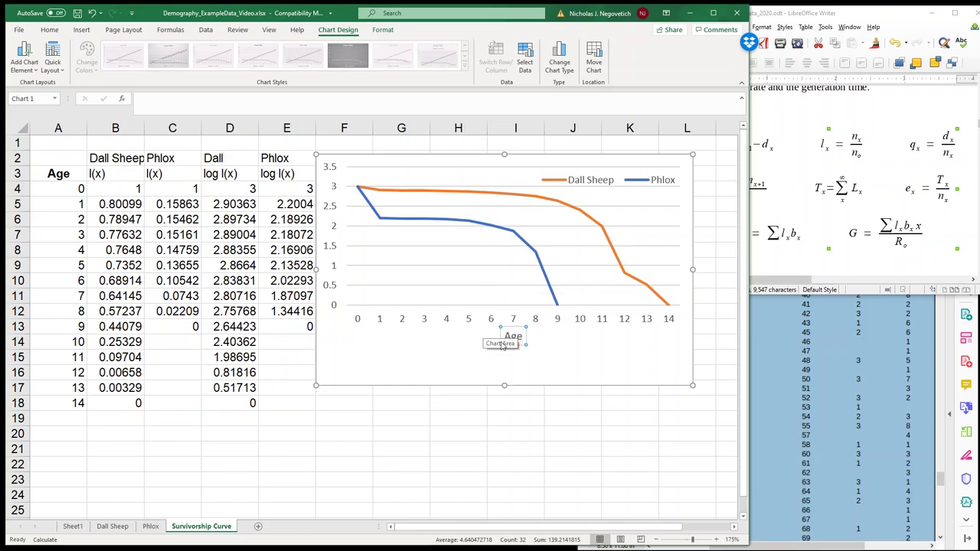
Move the Age axis title lower, into the empty space beneath the plot.
left_click_drag(517, 346, 506, 368)
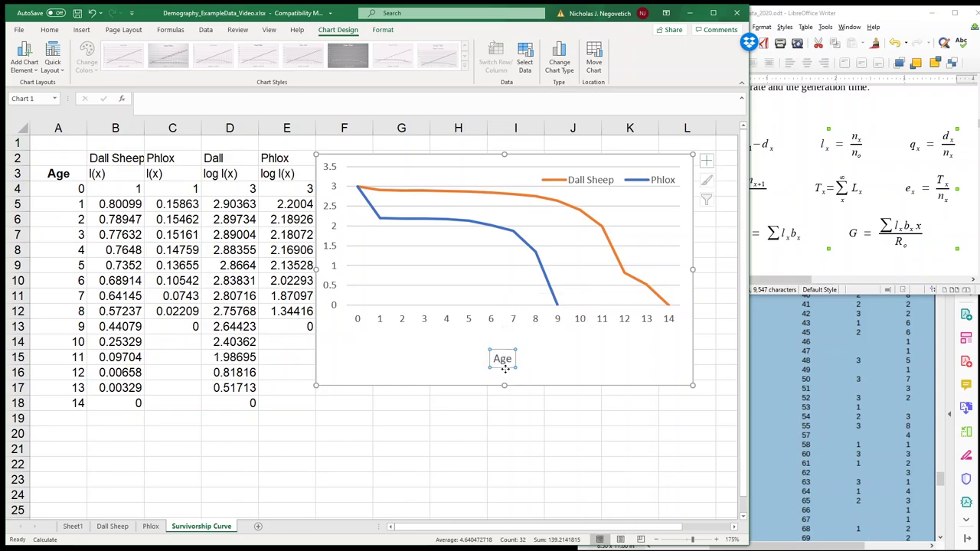
left_click(538, 365)
left_click(490, 325)
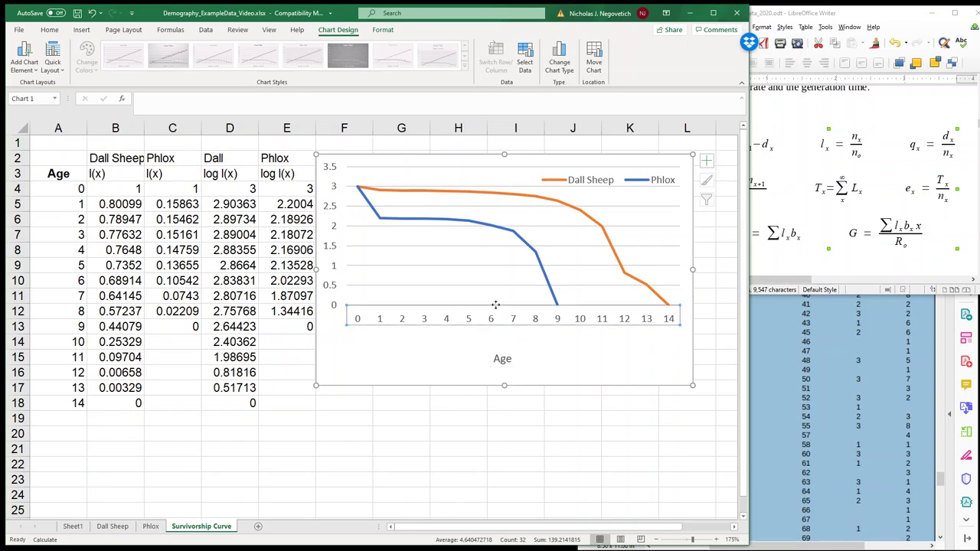
Extend the chart's plot area downward so its horizontal axis labels sit just above the Age title.
left_click(495, 301)
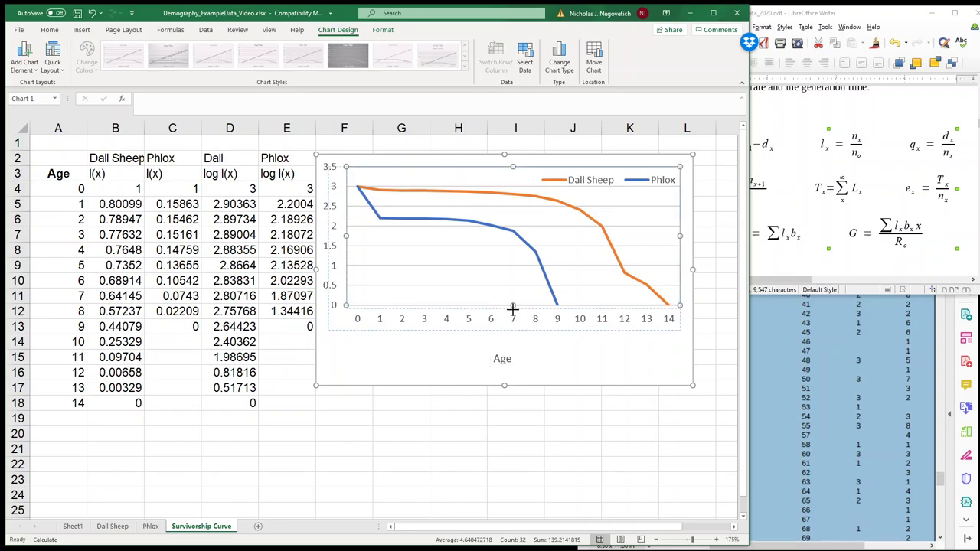
left_click_drag(512, 327, 512, 332)
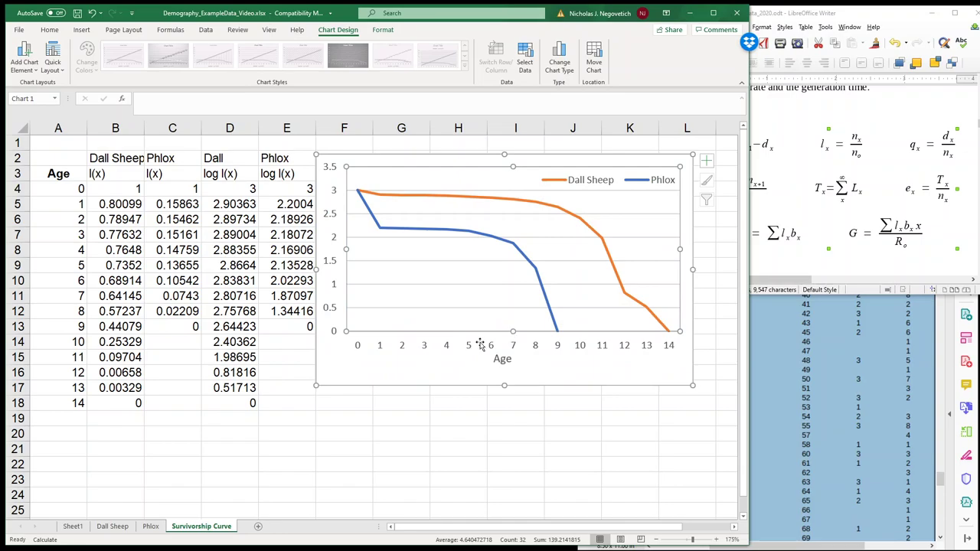
left_click(332, 369)
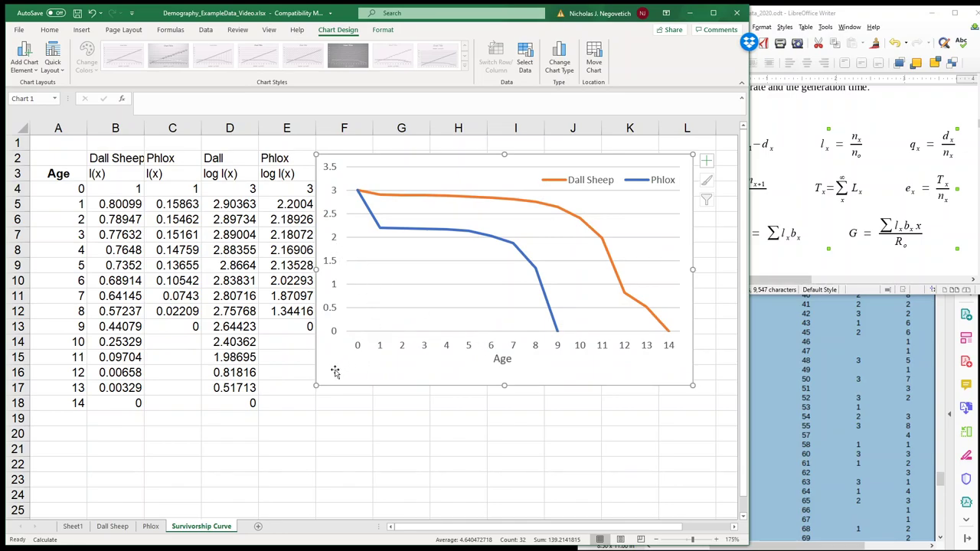
Add a primary vertical axis title reading Log (Survivorship) and narrow the plot area so the axis numbers clear the title.
left_click(24, 57)
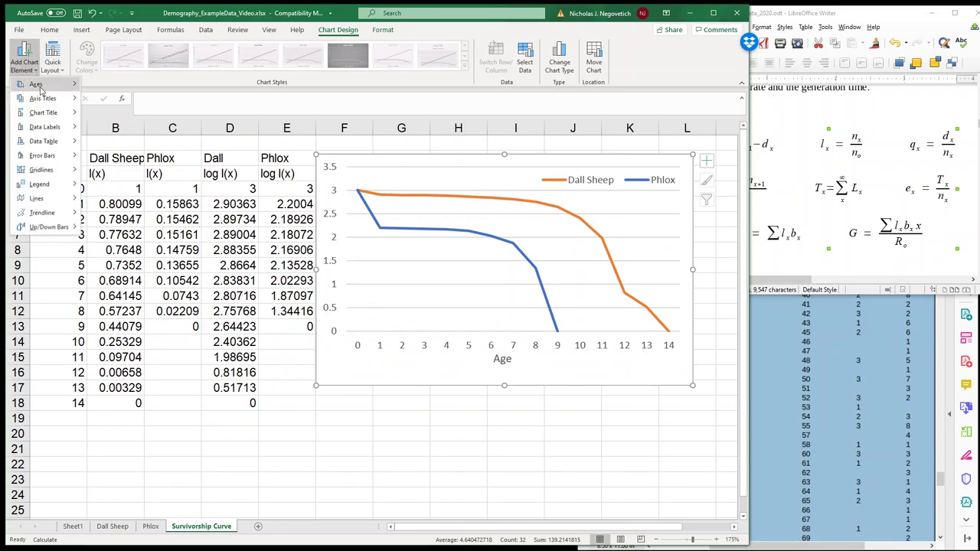
mouse_move(52, 143)
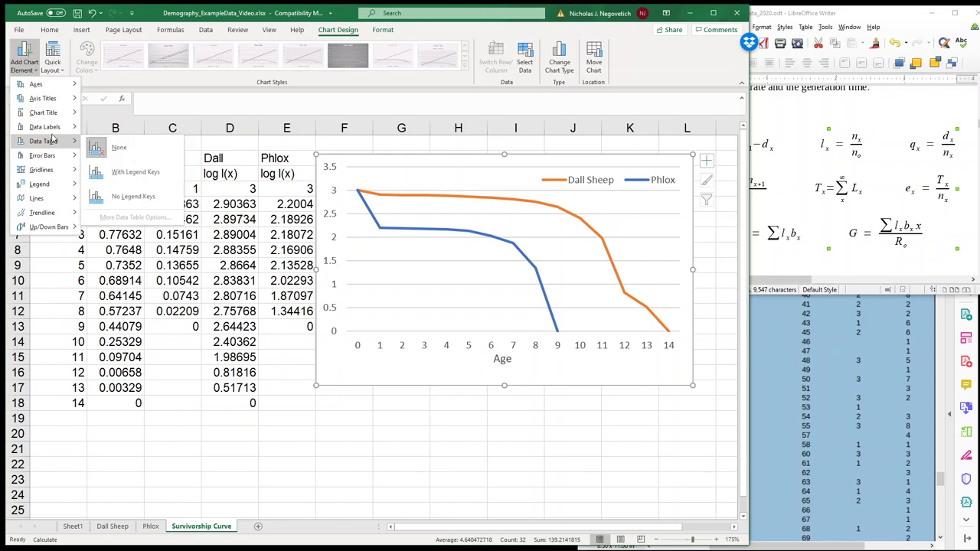
mouse_move(46, 98)
left_click(119, 127)
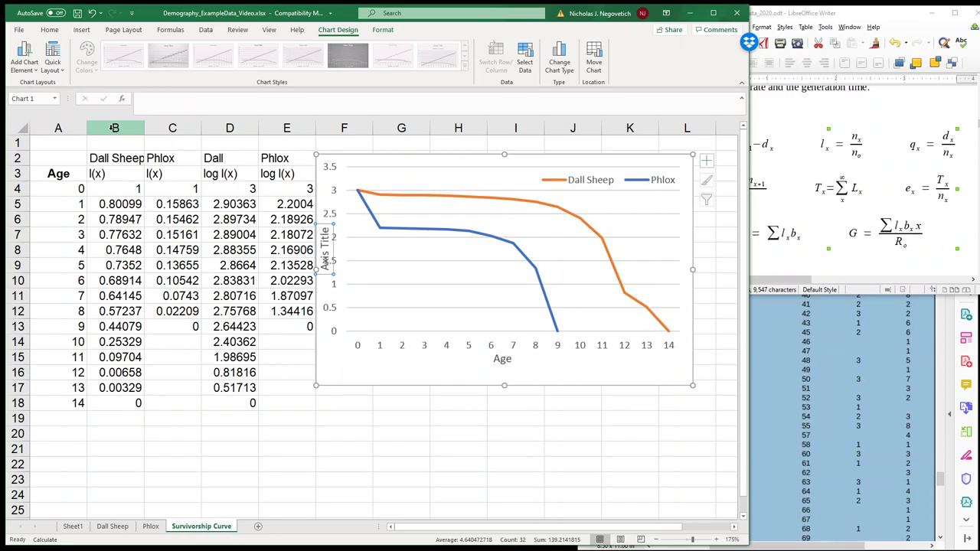
type("l")
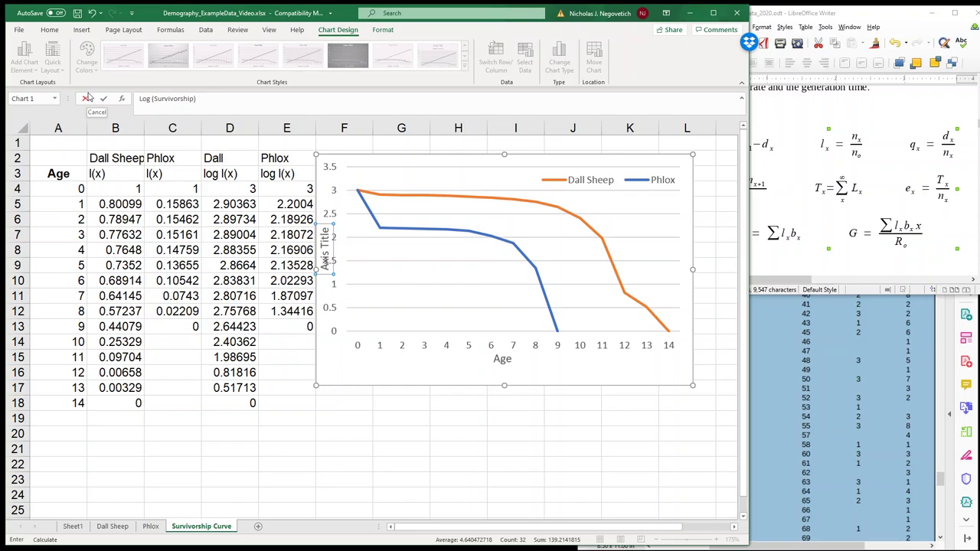
key("Return")
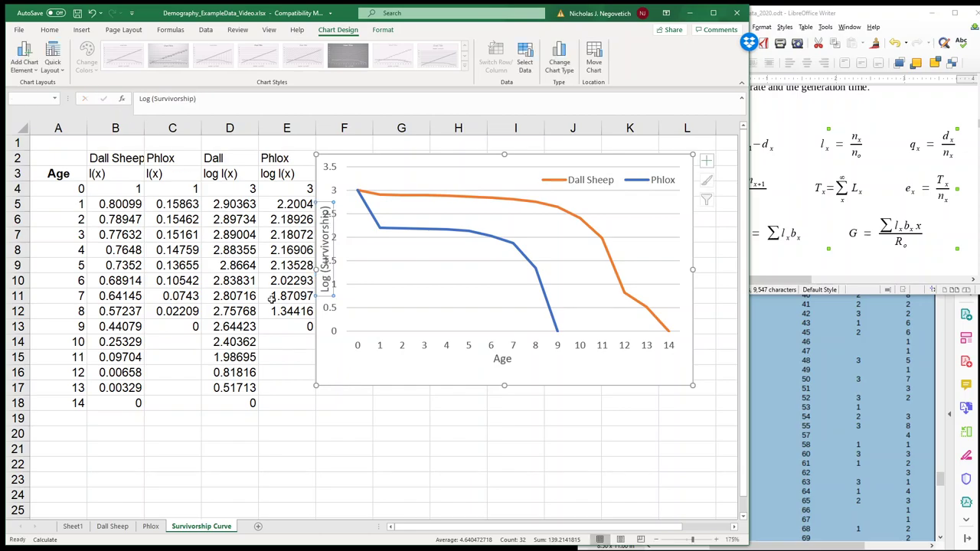
left_click(346, 264)
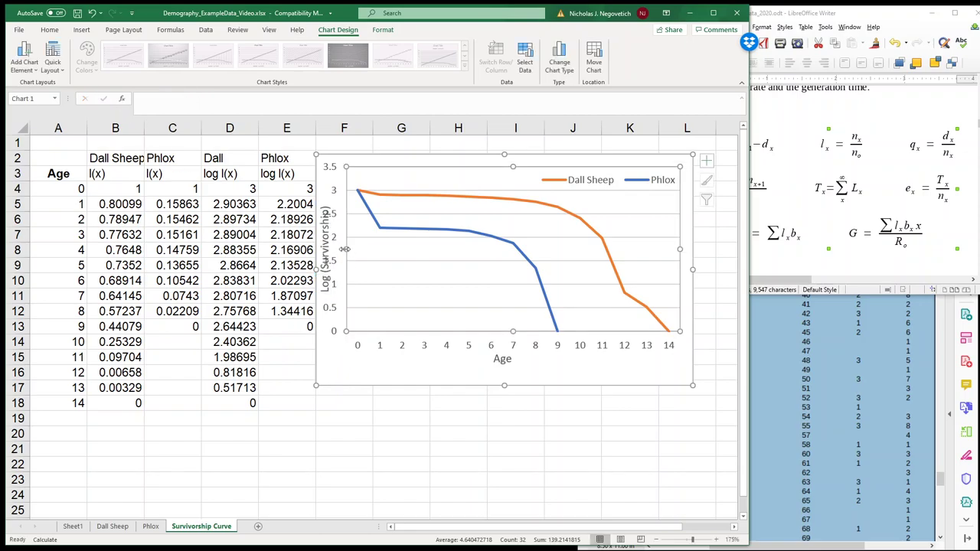
left_click_drag(344, 249, 359, 249)
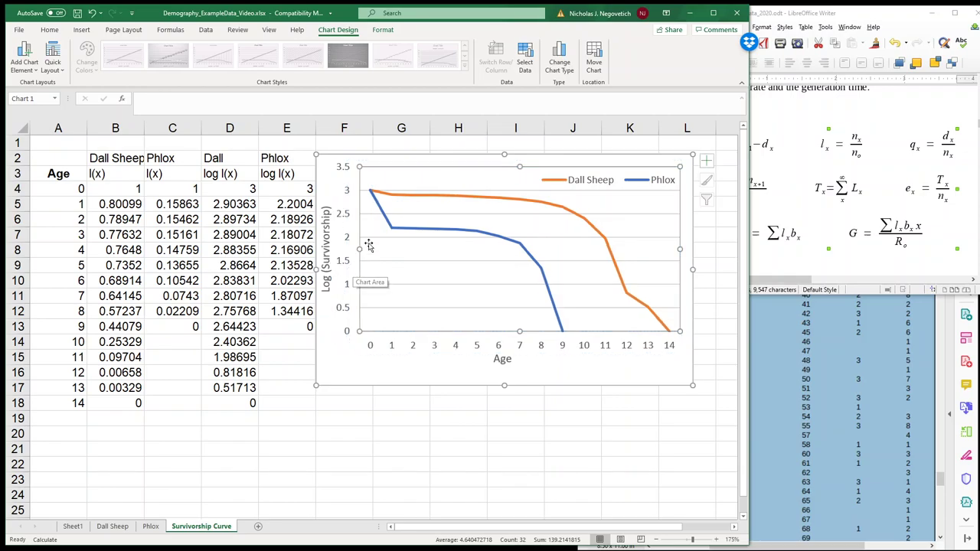
Format the Dall Sheep data series with a solid black line.
left_click(472, 201)
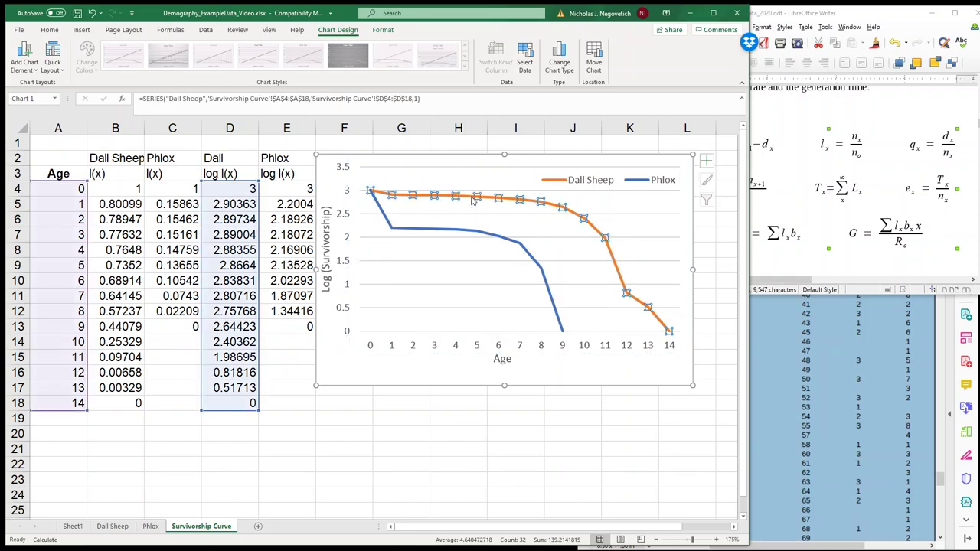
right_click(472, 200)
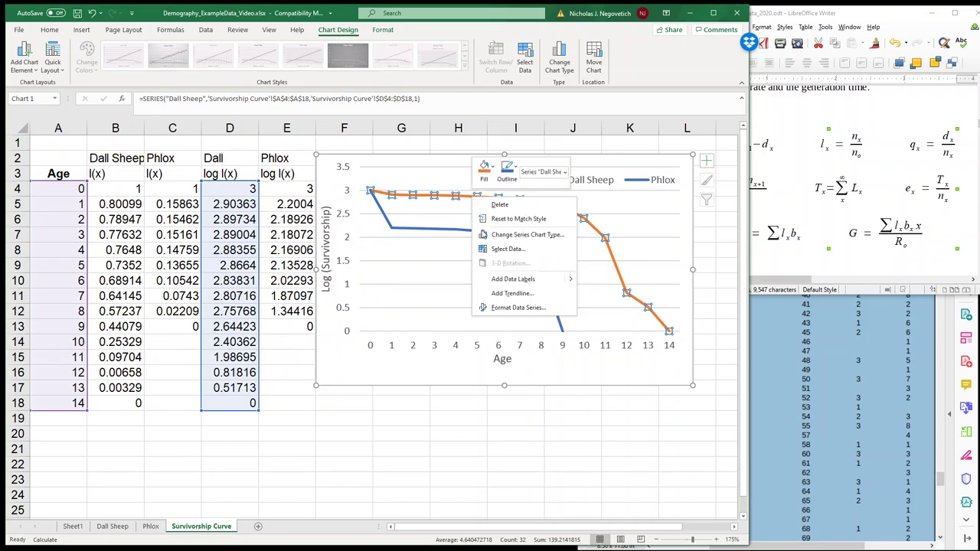
left_click(513, 308)
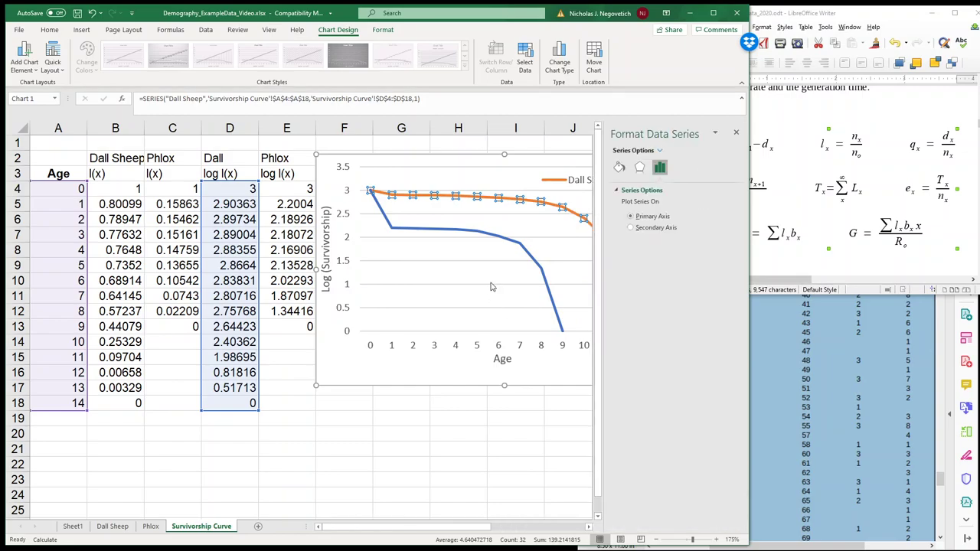
left_click(618, 168)
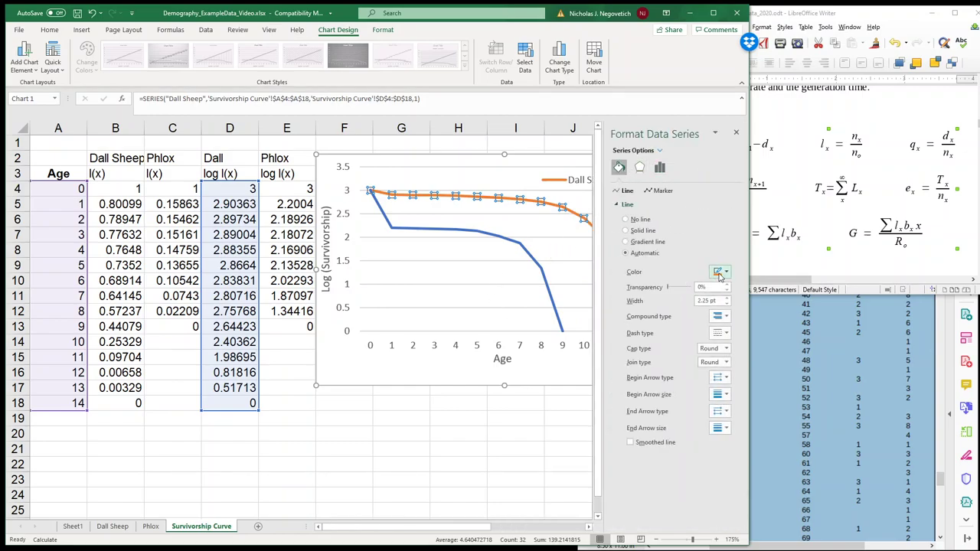
left_click(719, 275)
left_click(724, 299)
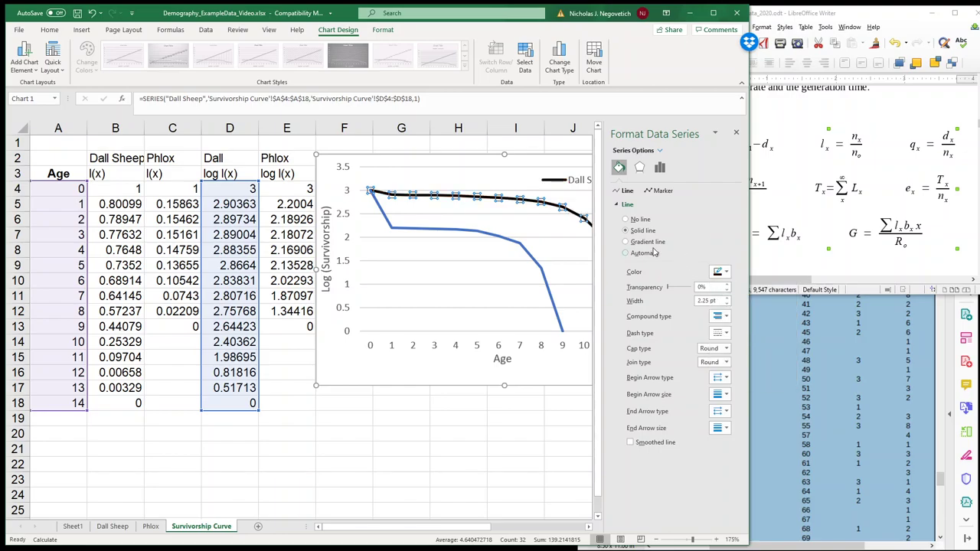
Format the Phlox data series with a black line and the dashed dash type, and close the formatting pane.
left_click(512, 244)
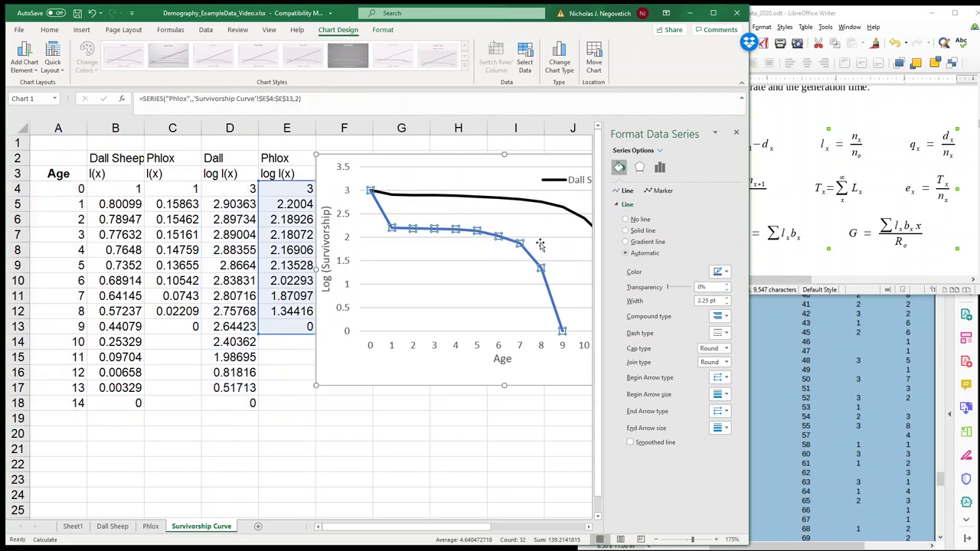
left_click(726, 272)
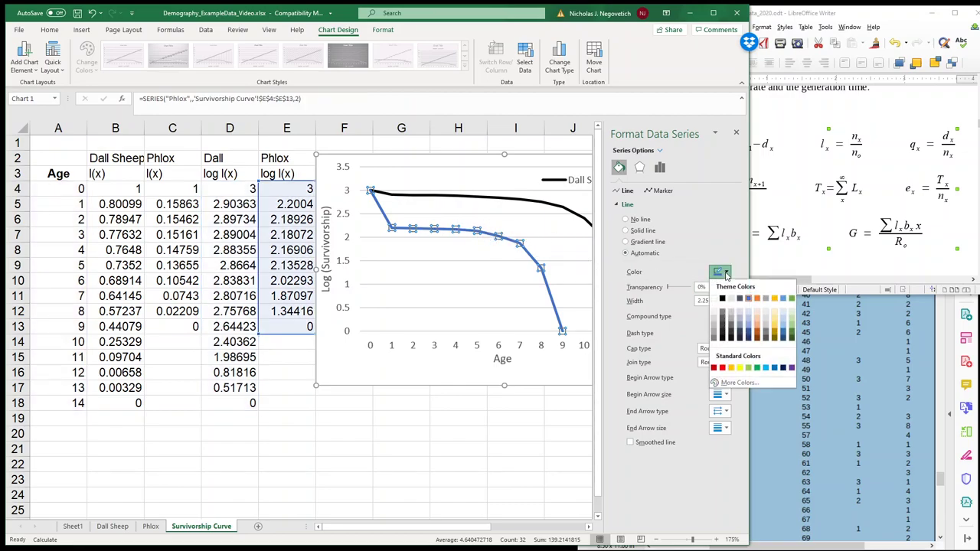
left_click(721, 299)
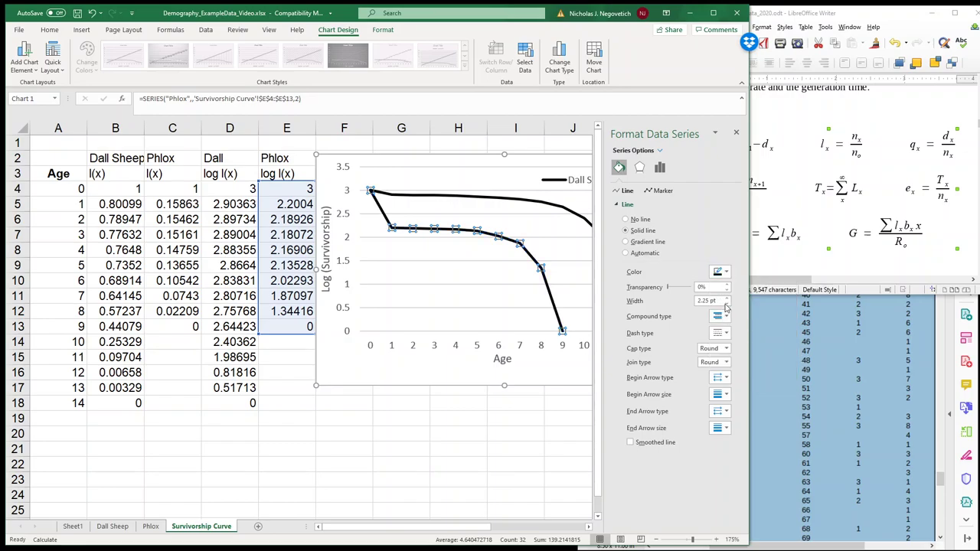
left_click(727, 334)
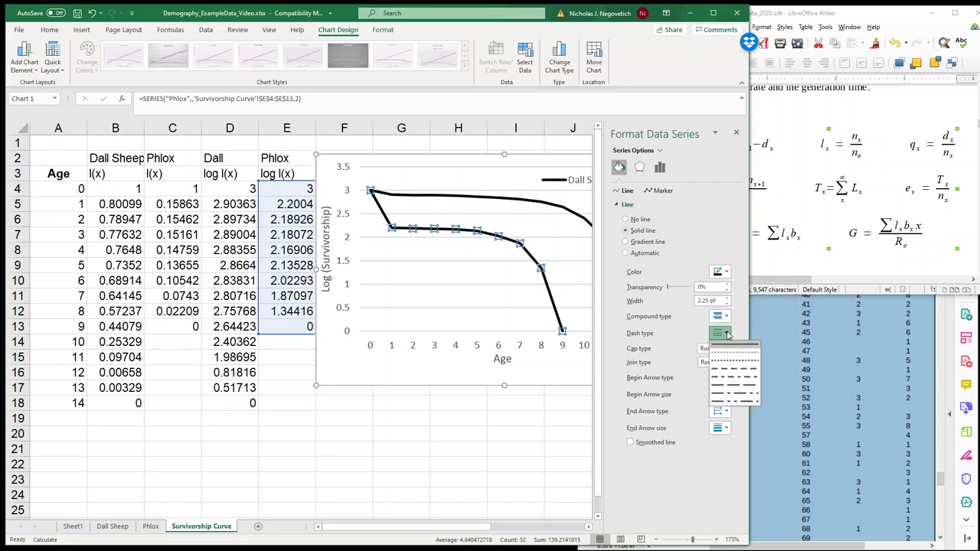
left_click(732, 369)
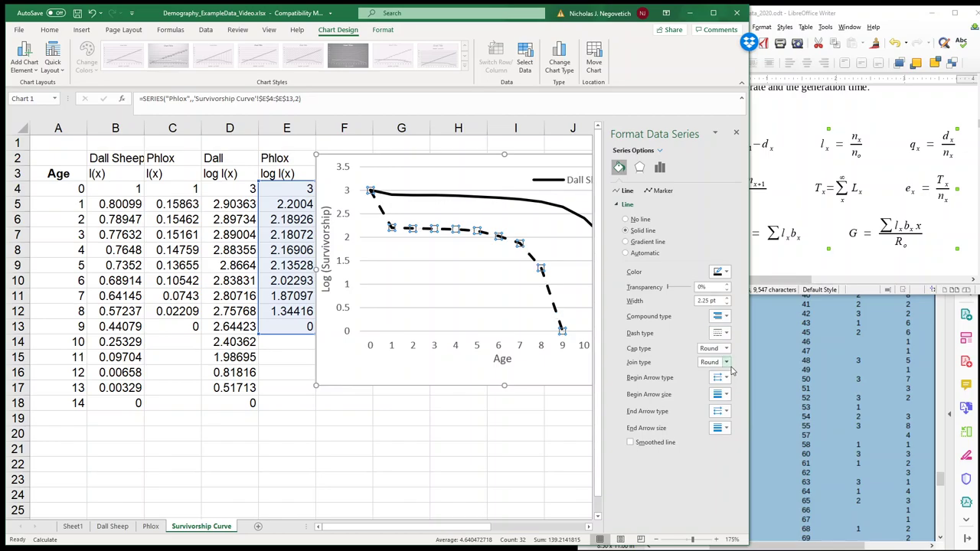
left_click(545, 378)
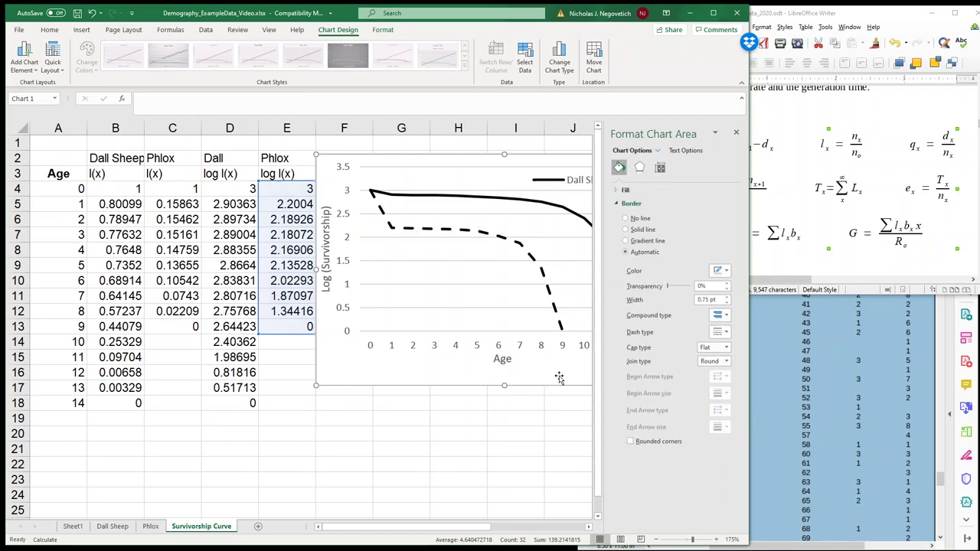
left_click(736, 132)
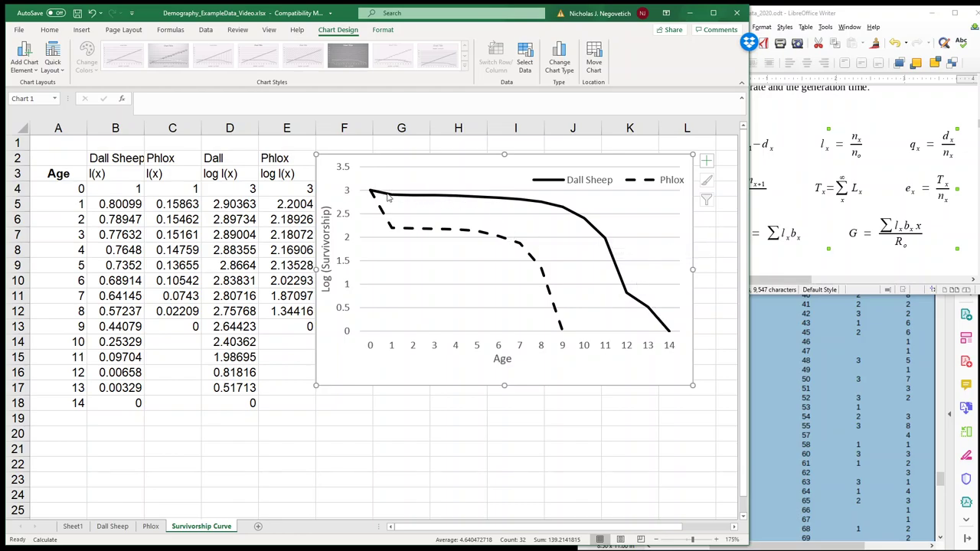
Move the whole chart slightly to the right, away from the Phlox log l(x) column.
mouse_move(381, 198)
mouse_move(449, 232)
mouse_move(383, 216)
left_click_drag(351, 156, 367, 156)
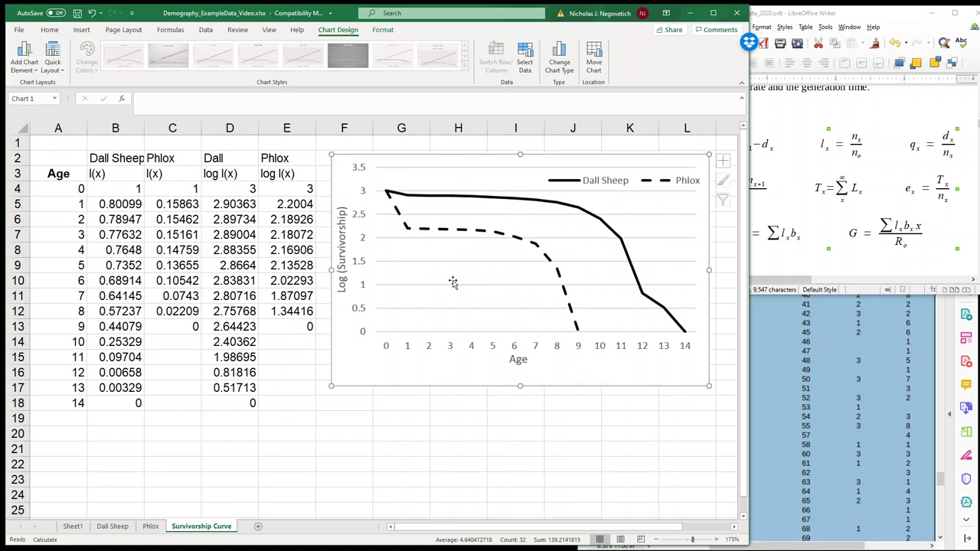